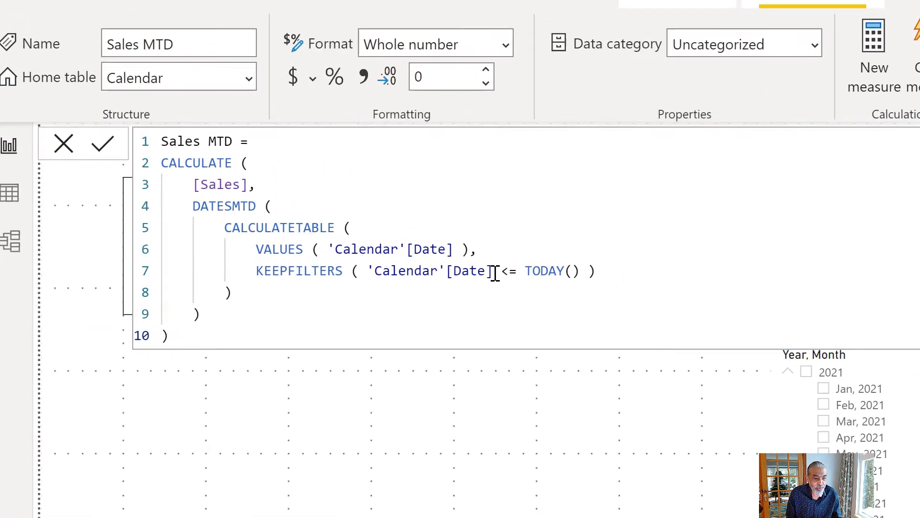
drag(508, 271, 587, 270)
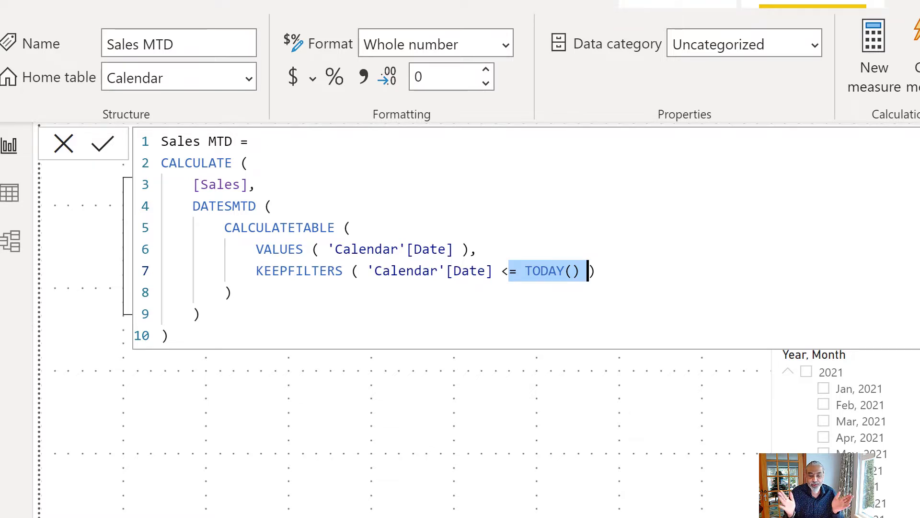
click(498, 441)
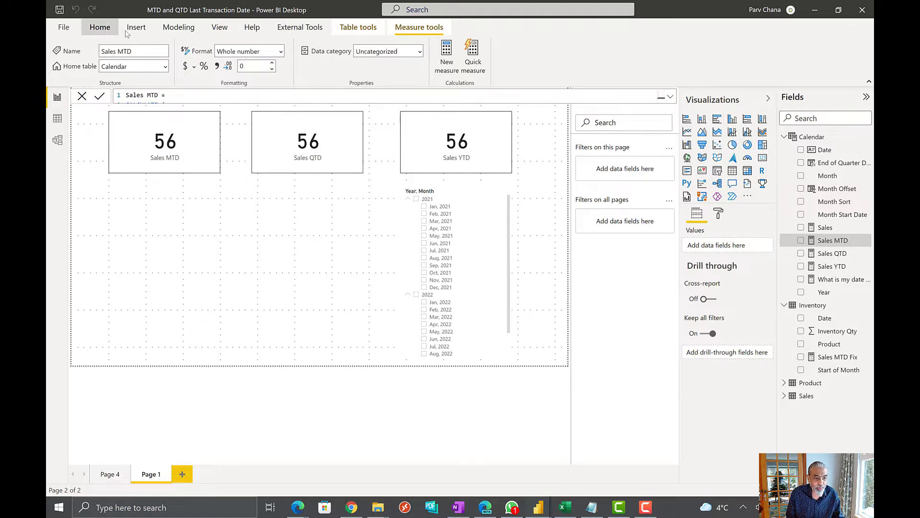
Remove the Appended Query step from the Sales query in Power Query Editor, and close and apply the changes
click(100, 28)
click(349, 56)
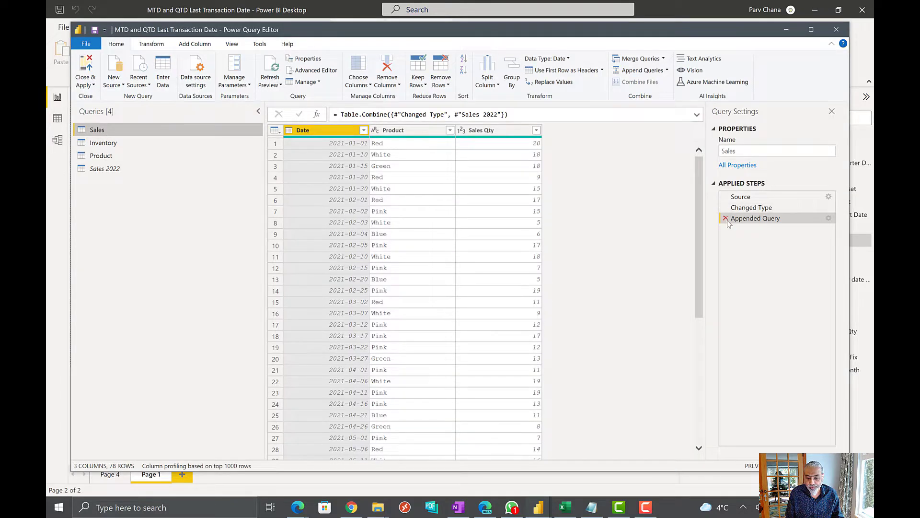
click(726, 218)
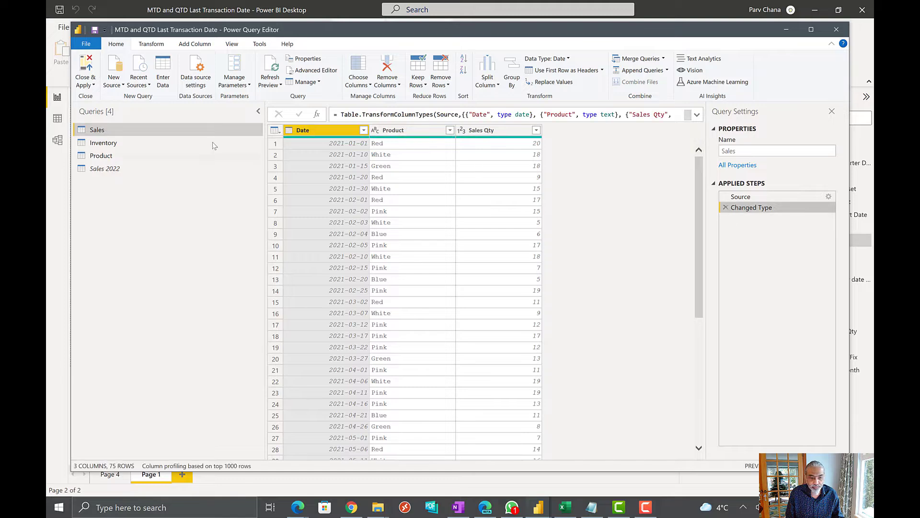
click(95, 85)
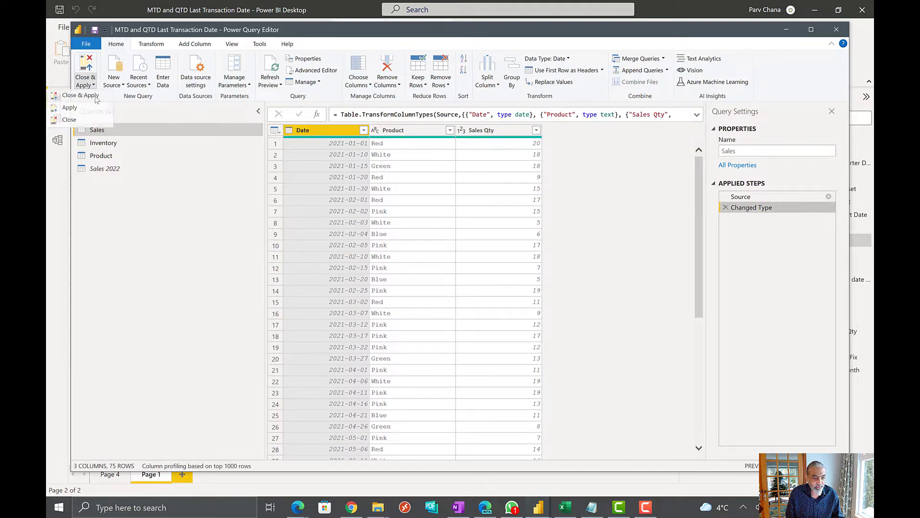
click(105, 102)
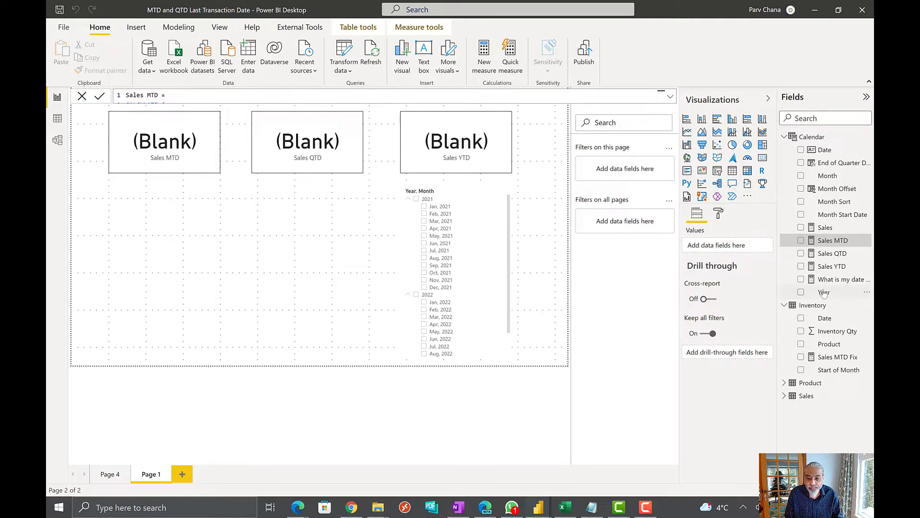
Examine the TODAY() condition in the full formula of the Sales MTD measure
click(827, 227)
click(835, 241)
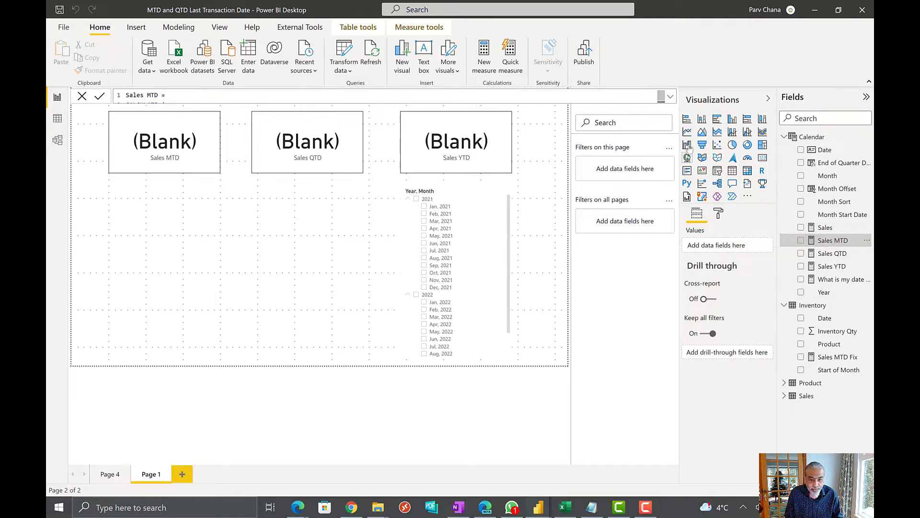
click(670, 96)
ctrl+scroll(405, 200, up, 5)
click(421, 197)
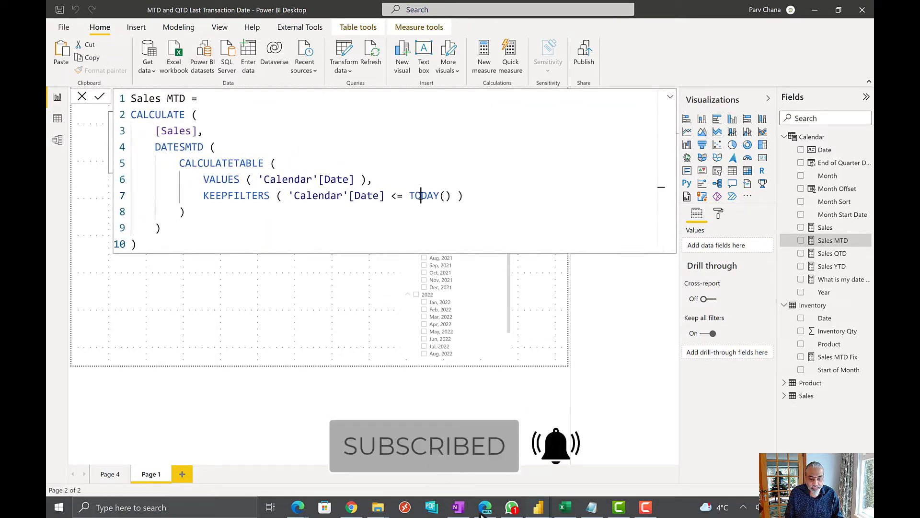
click(406, 198)
drag(405, 197, 457, 197)
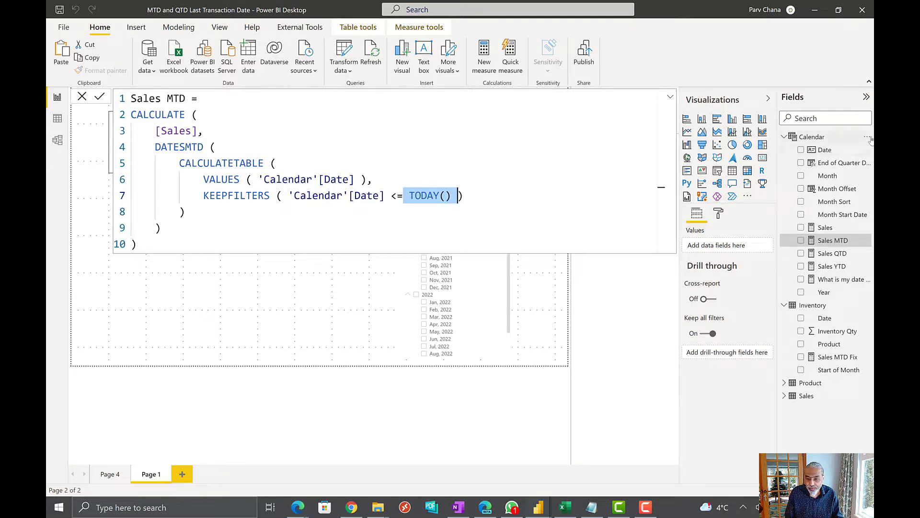
Add a new measure named Last Transaction Date to the Calendar table
right_click(836, 137)
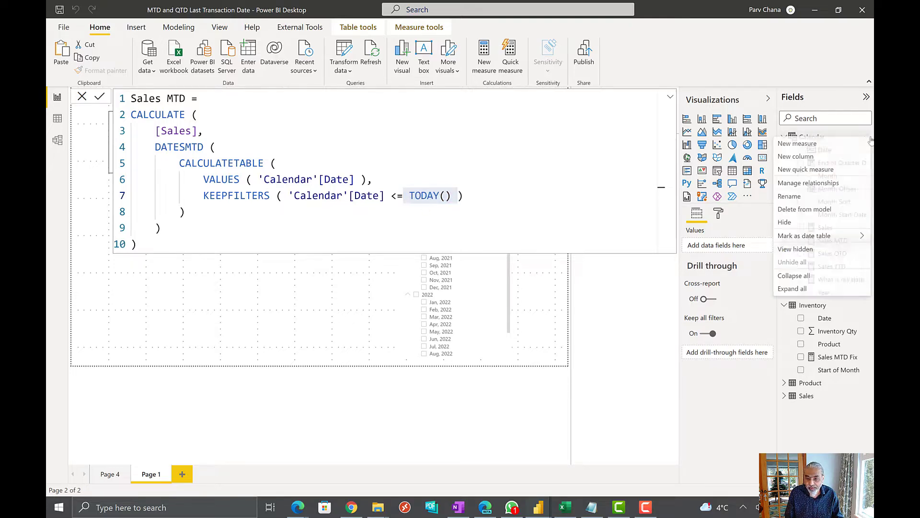
click(836, 144)
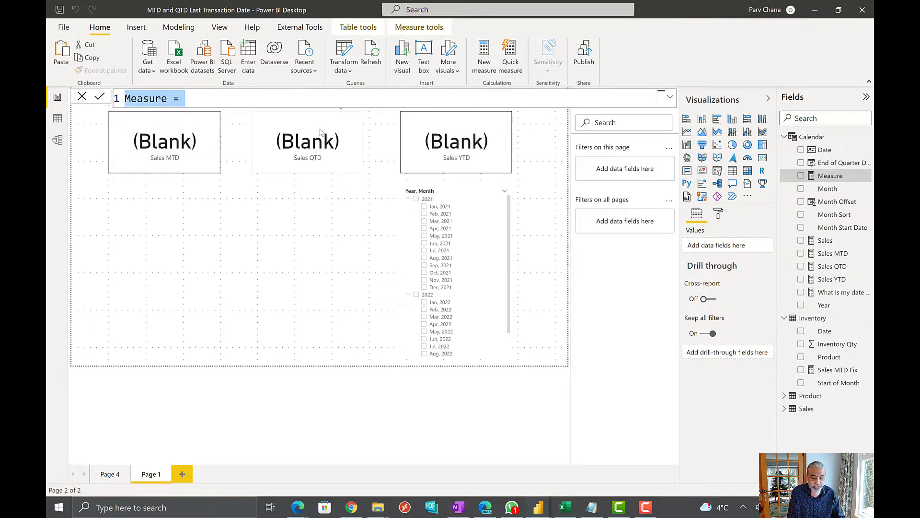
text(Last Transaction Date)
key(shift+Return)
Define the Last Transaction Date measure as MAX ( Sales[Date] ) and commit the formula
text(M)
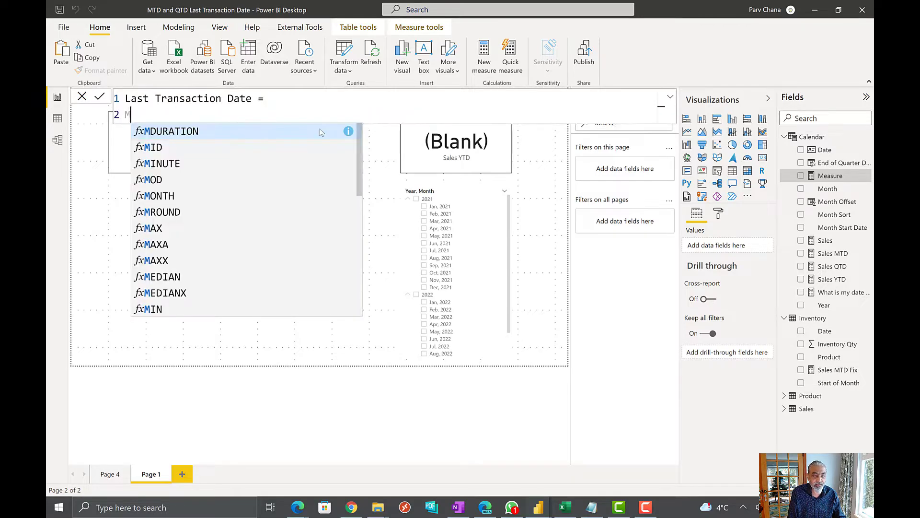
text(AX ( Sales)
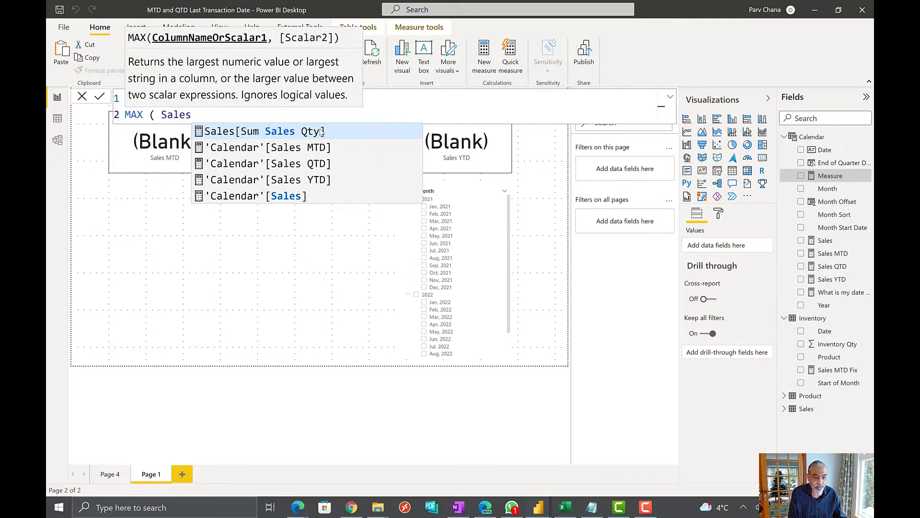
key(BackSpace)
key(BackSpace)
key(BackSpace)
key(BackSpace)
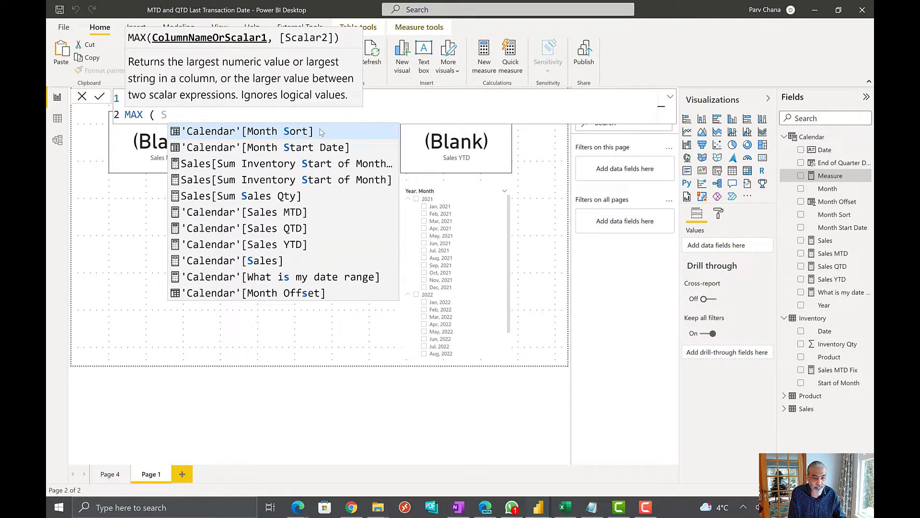
text(Sales)
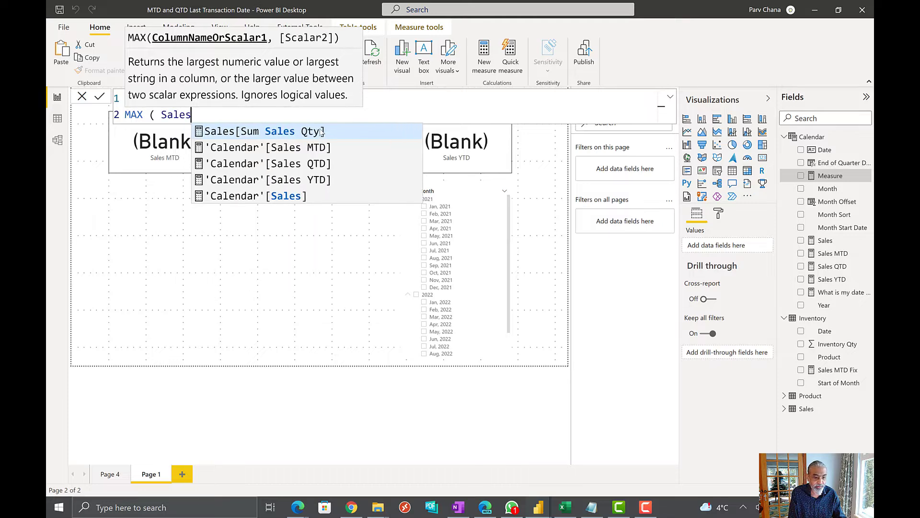
text([)
key(Down)
key(Down)
key(Down)
key(Down)
key(Down)
key(Down)
key(Down)
key(Down)
key(Down)
key(Up)
key(Tab)
text())
key(Return)
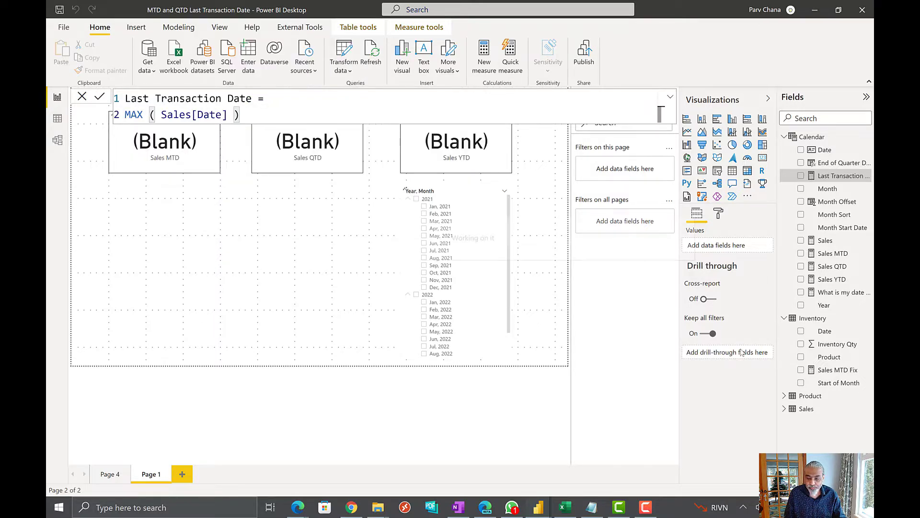
Show Last Transaction Date in a card below the Sales MTD card, made wider and shorter to span the Sales MTD and Sales QTD cards
drag(840, 175, 144, 222)
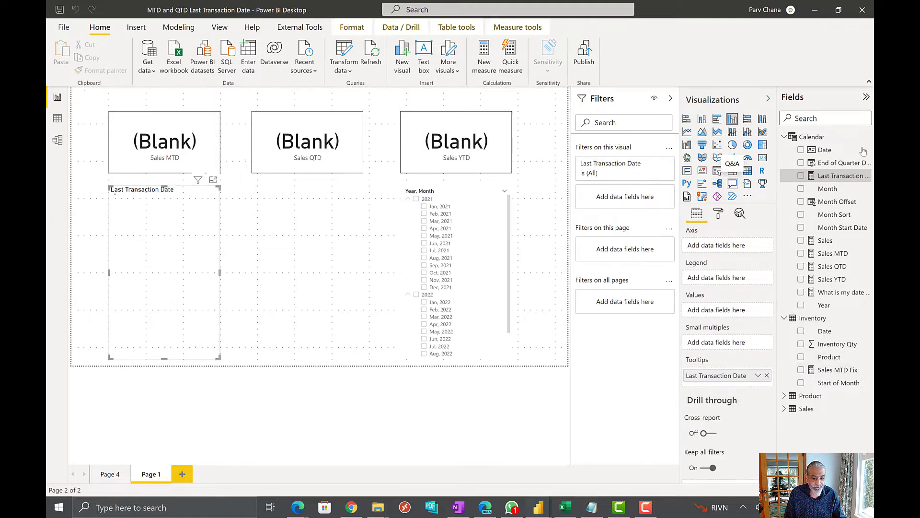
click(762, 158)
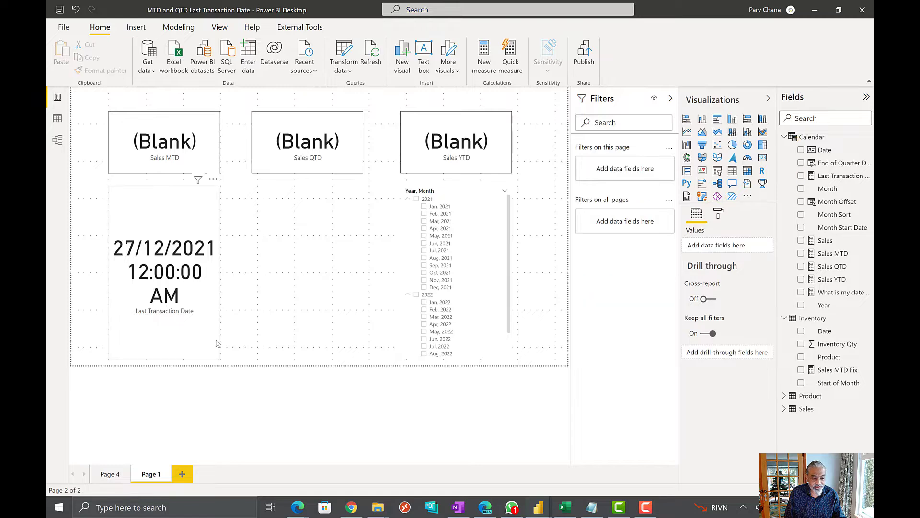
drag(217, 356, 368, 277)
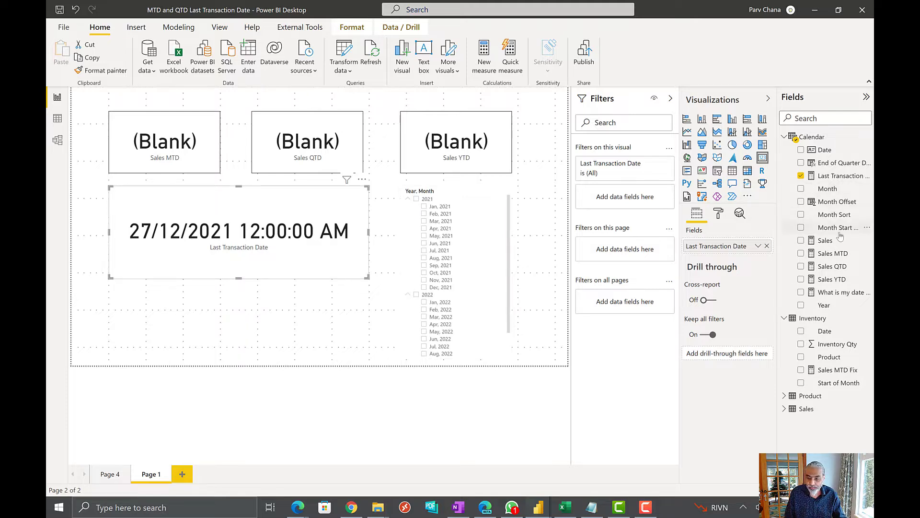
Declare a variable __uptoDate at the start of the Sales MTD formula and assign it the Last Transaction Date measure
click(843, 257)
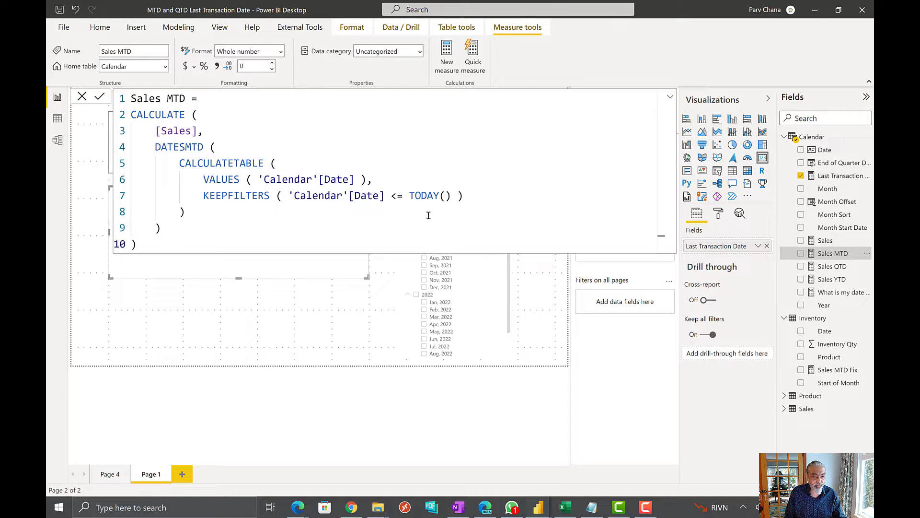
click(217, 99)
key(Return)
text(V)
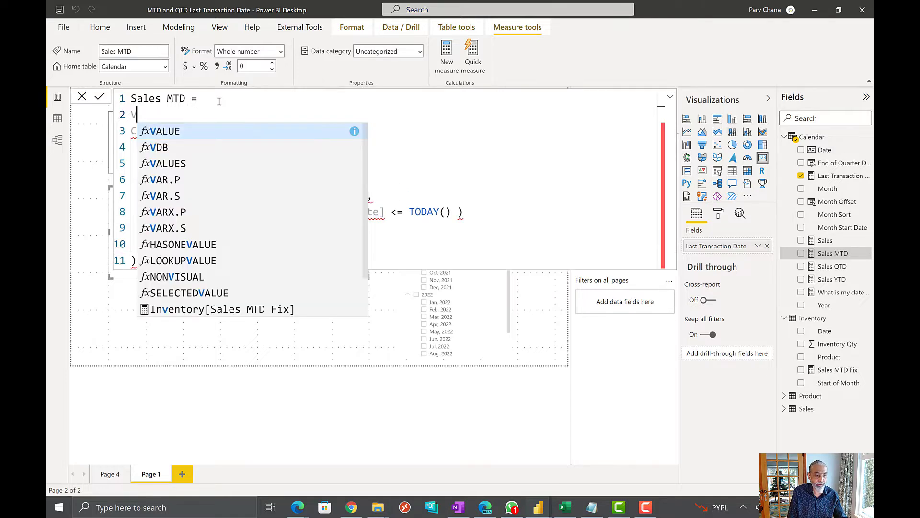
text(AR __va)
key(BackSpace)
key(BackSpace)
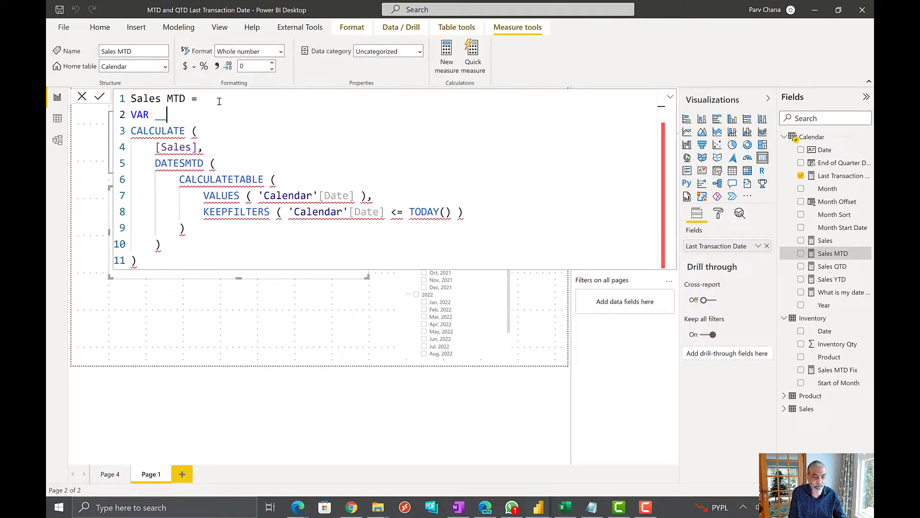
text(date =)
key(BackSpace)
key(BackSpace)
key(BackSpace)
key(BackSpace)
key(BackSpace)
key(BackSpace)
key(BackSpace)
text(utpoD)
key(BackSpace)
key(BackSpace)
key(BackSpace)
key(BackSpace)
text(ptoDate = LASTTR)
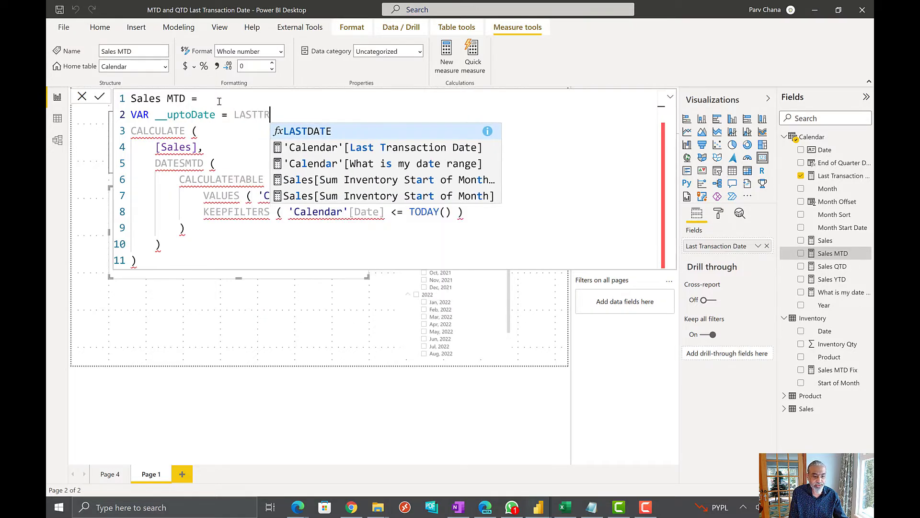
text(A)
key(Tab)
Remove the 'Calendar' table prefix from the variable's measure reference and add a RETURN line before CALCULATE
key(ctrl+Left)
key(ctrl+Left)
key(ctrl+Left)
key(ctrl+Left)
key(ctrl+Left)
key(ctrl+shift+Right)
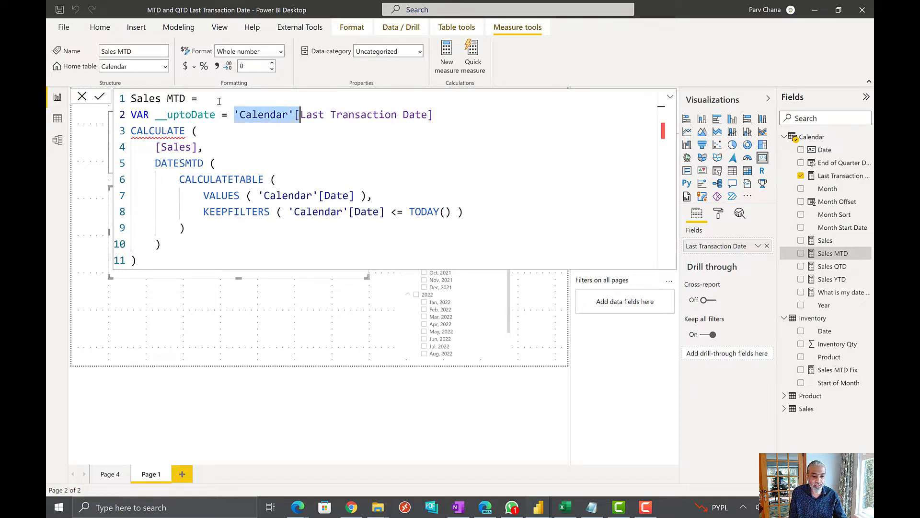
key(Delete)
key(ctrl+Right)
key(ctrl+Right)
key(ctrl+Right)
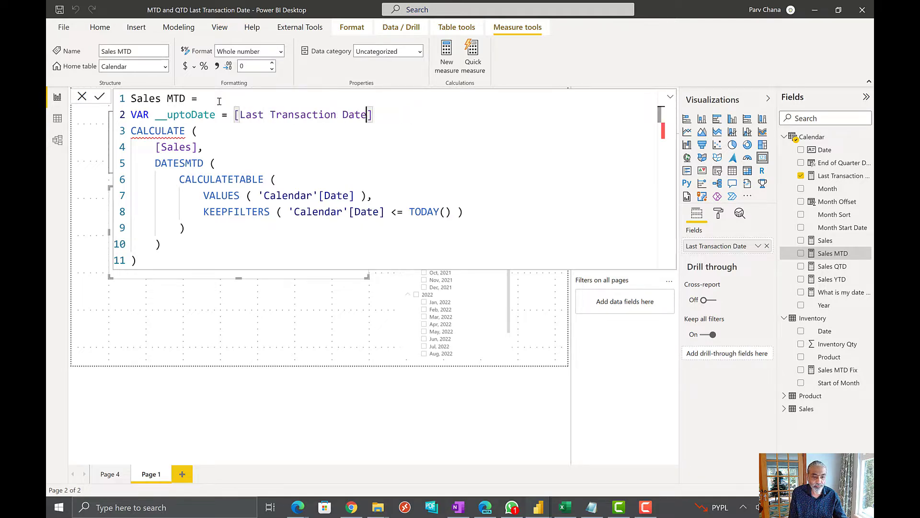
key(End)
key(Return)
text(RETURN)
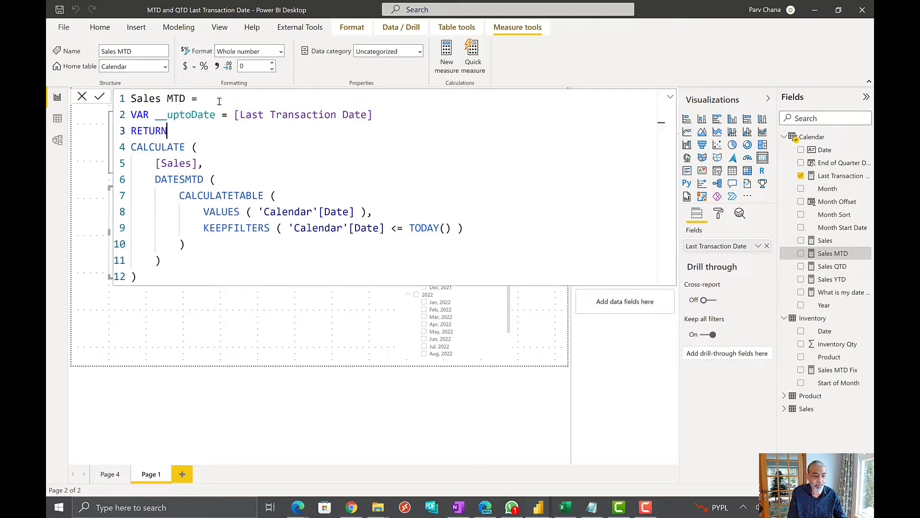
Replace TODAY() with __uptoDate in the KEEPFILTERS condition of Sales MTD, commit the formula and collapse the formula view
drag(408, 229, 452, 229)
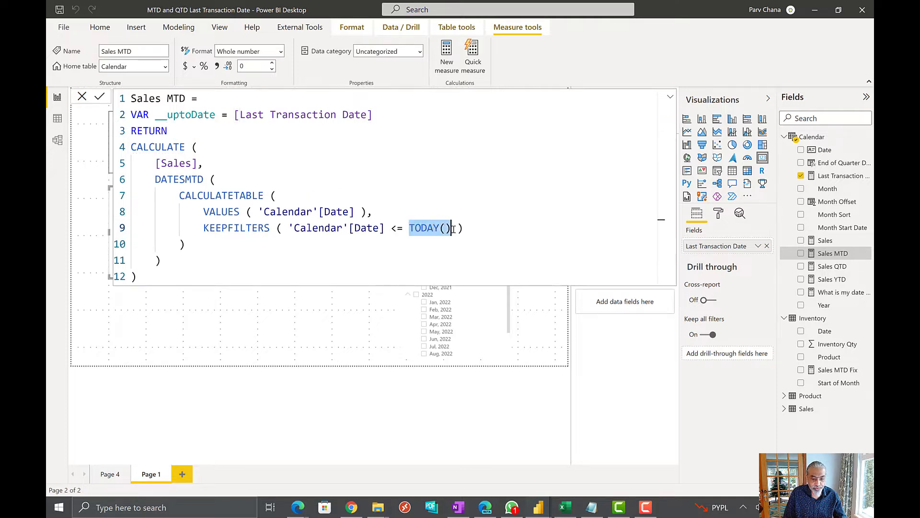
text(__uptoDate)
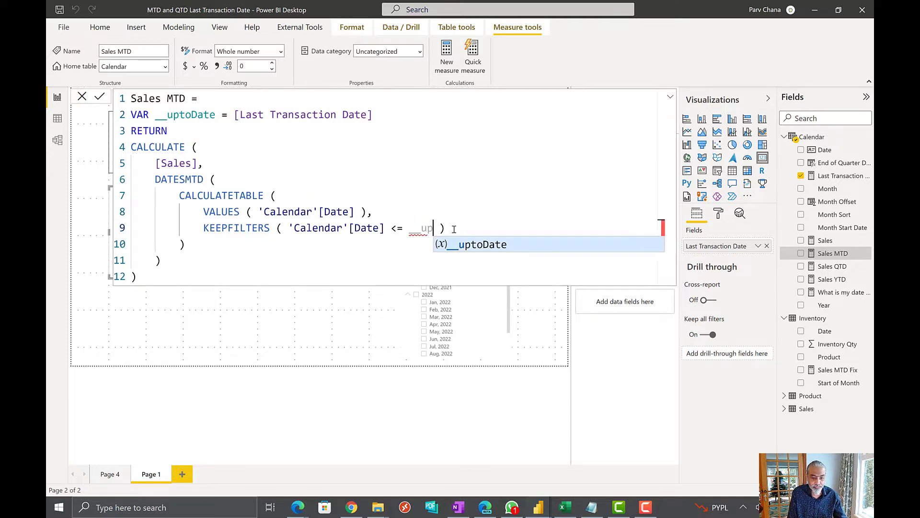
key(Right)
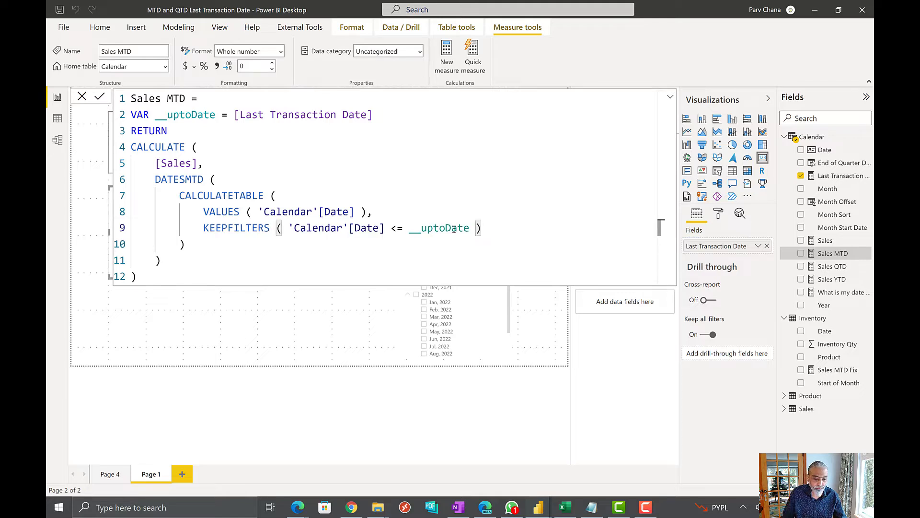
key(Return)
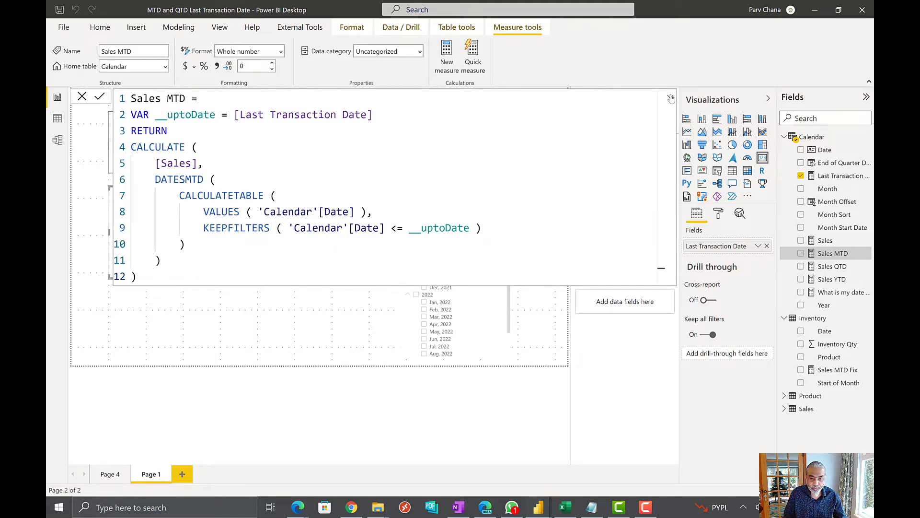
click(670, 96)
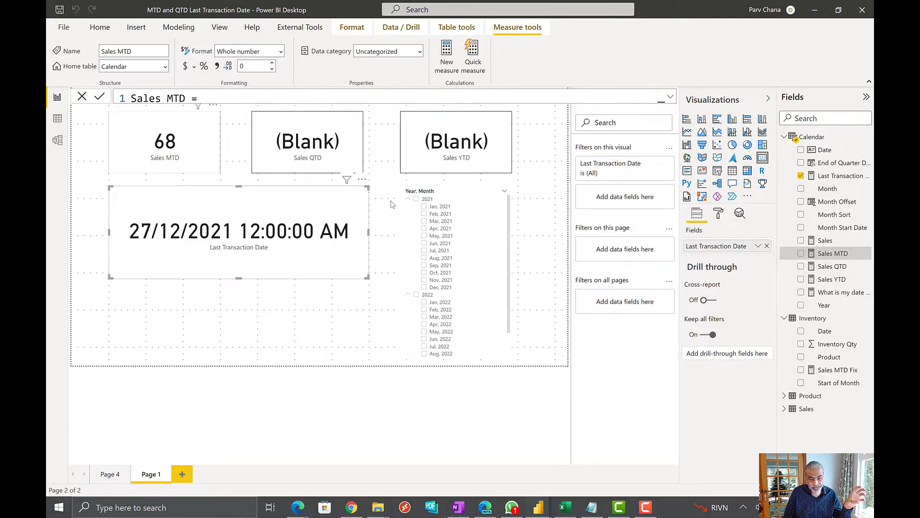
Check the sales cards with the Year, Month slicer set to Nov, 2021 and to Dec, 2021, and clear the slicer selection
scroll(441, 307, down, 1)
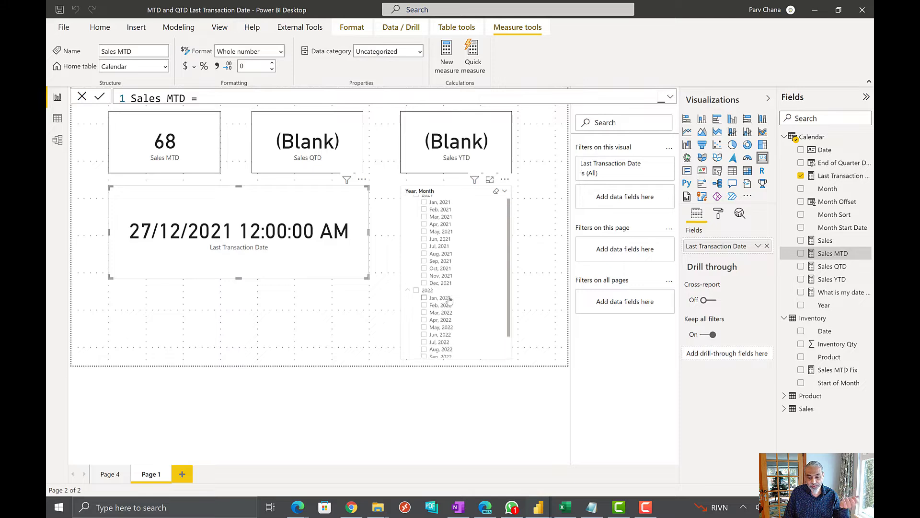
click(440, 276)
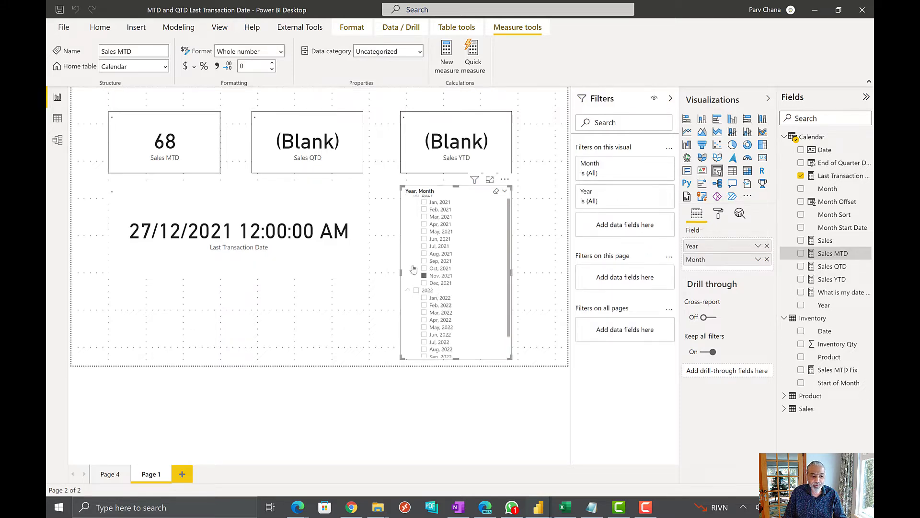
click(442, 282)
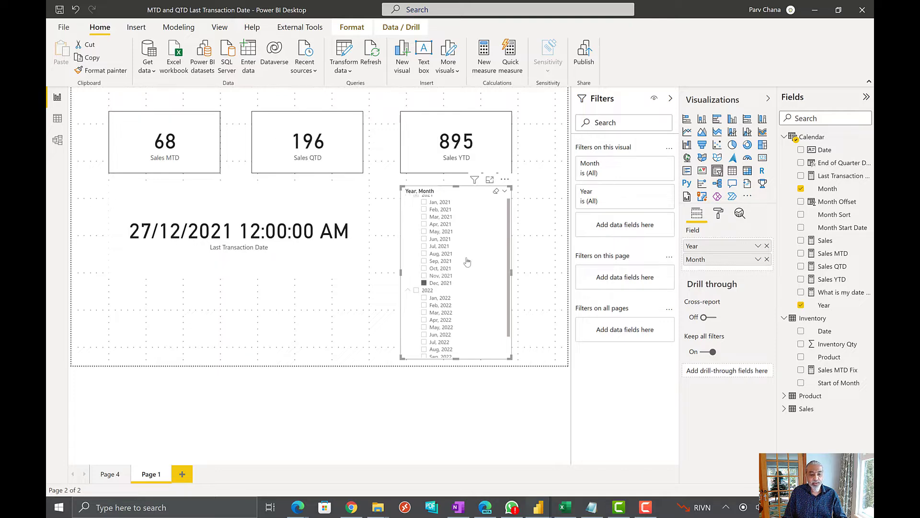
click(497, 192)
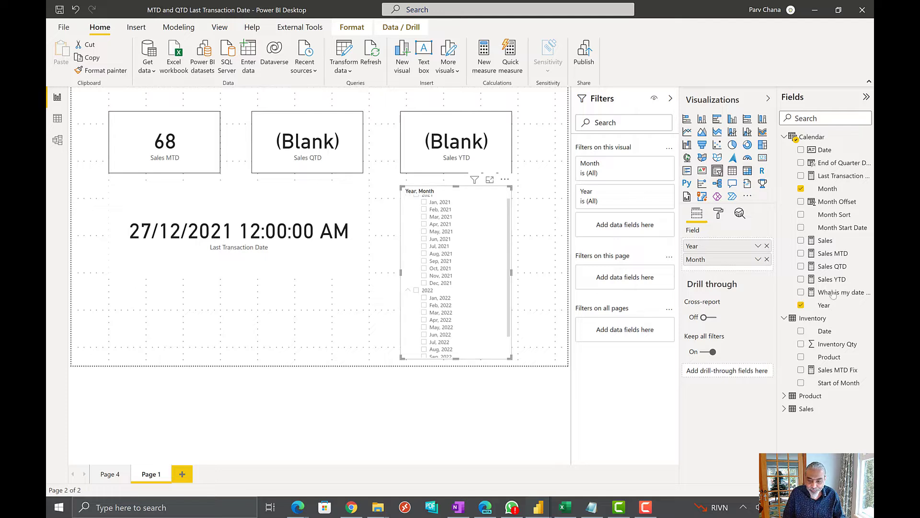
Declare a variable __uptoDate at the start of the Sales QTD formula and assign it the Last Transaction Date measure
click(833, 266)
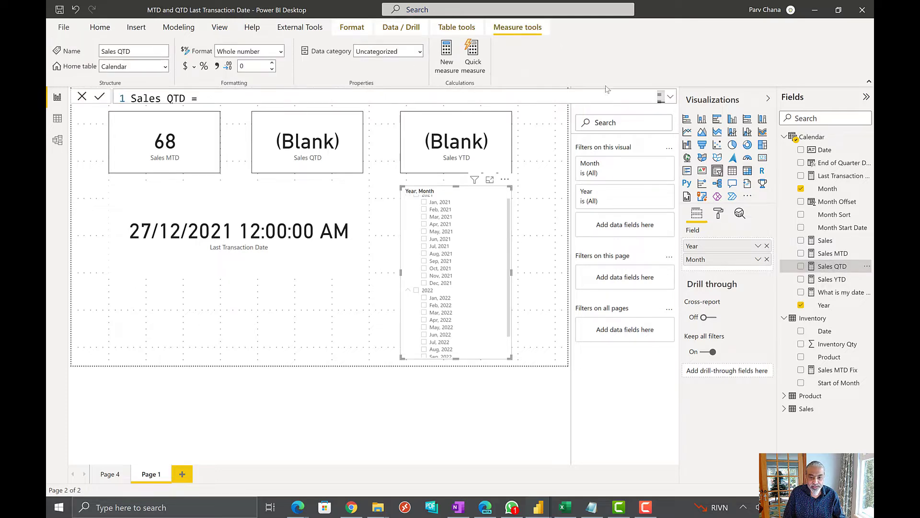
click(670, 96)
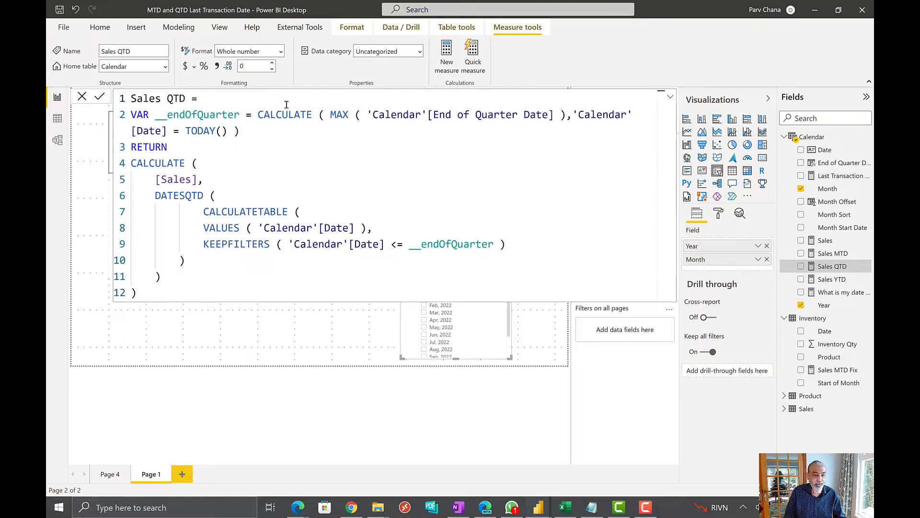
key(shift+Return)
text(VAR )
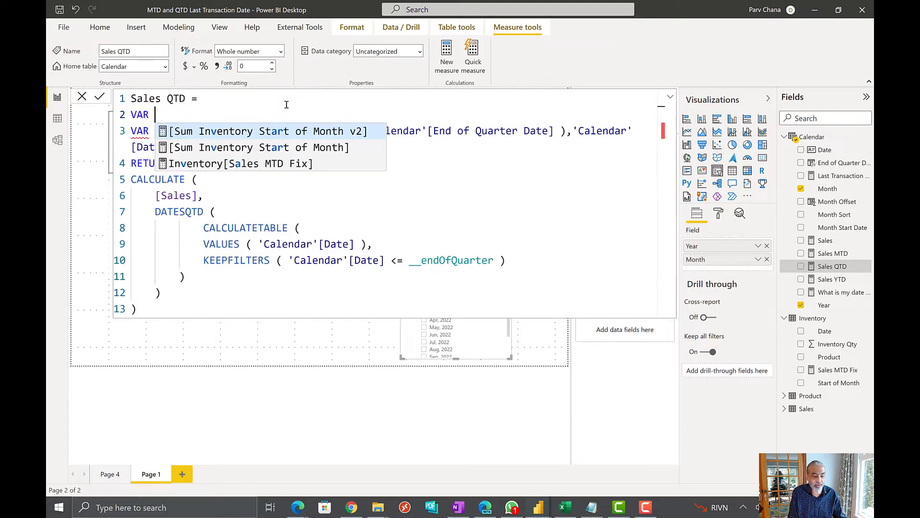
text(__uptoDate = [Last)
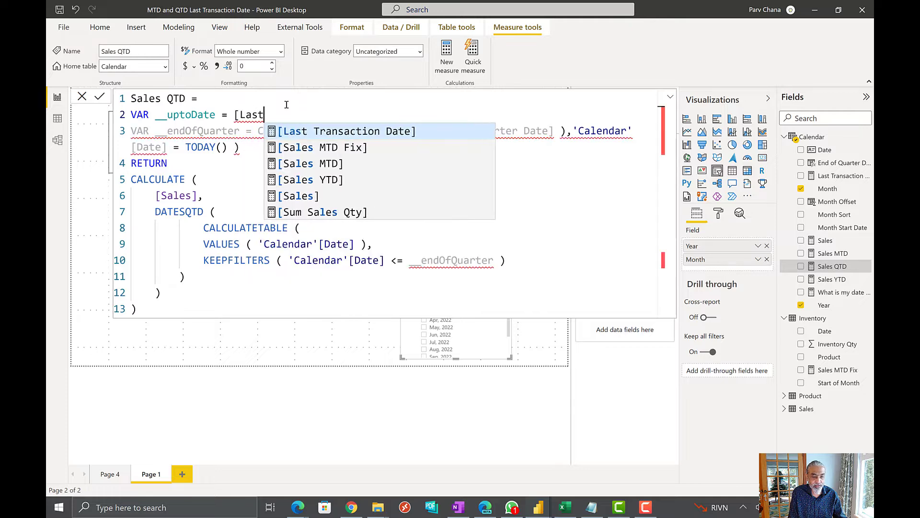
key(Tab)
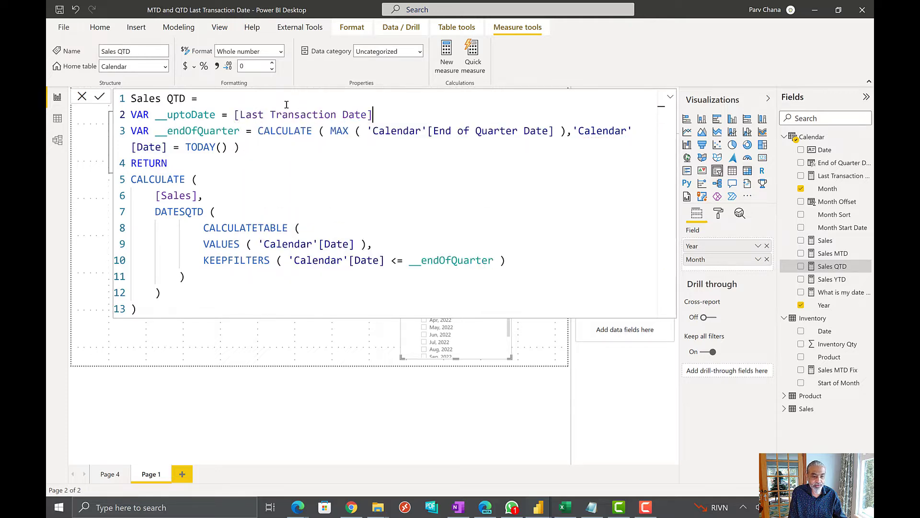
Replace TODAY() with __uptoDate in the __endOfQuarter variable of Sales QTD, commit the formula and collapse the formula view
drag(187, 150, 228, 148)
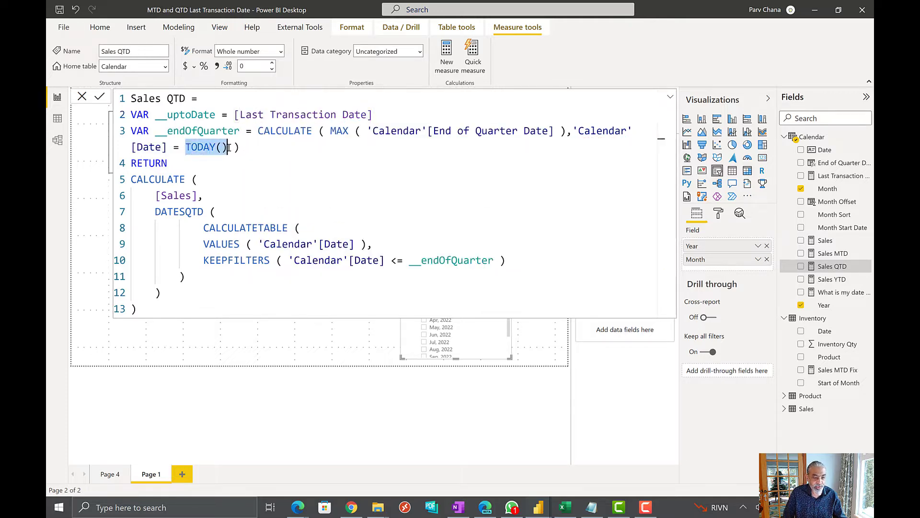
text(__u)
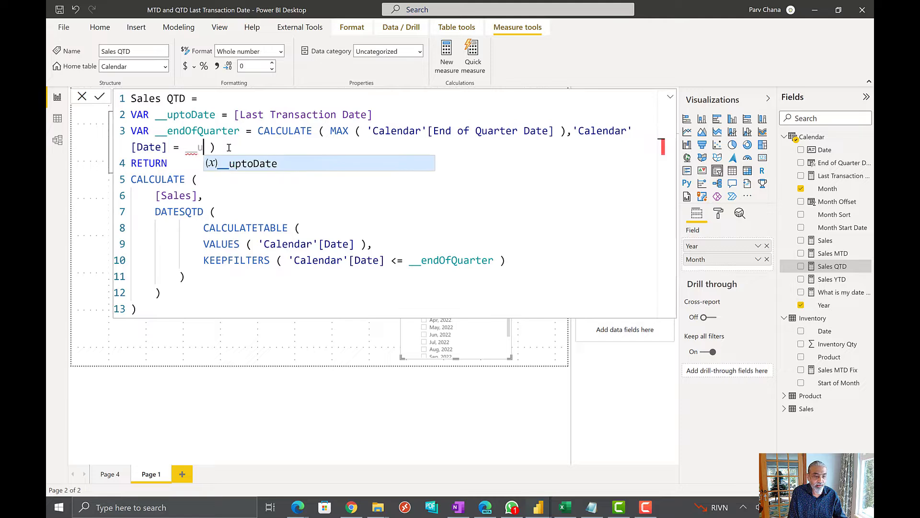
text(ptoDate)
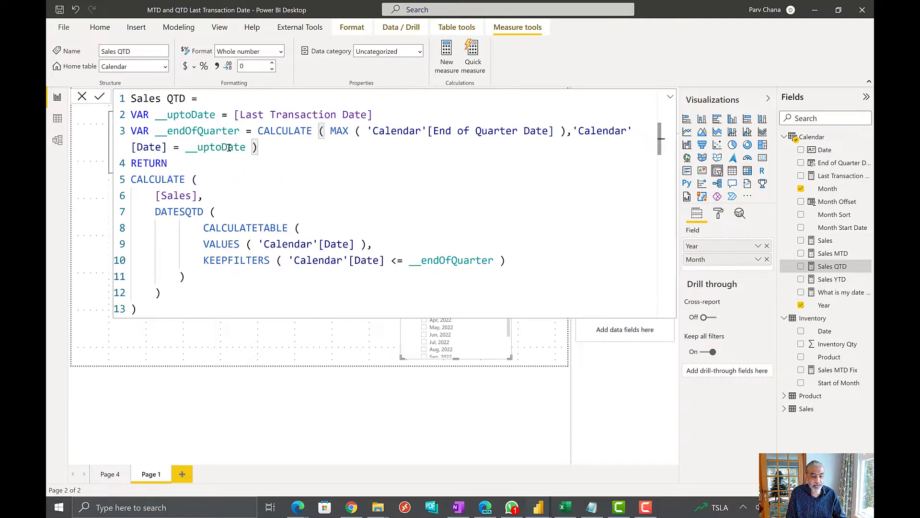
key(Return)
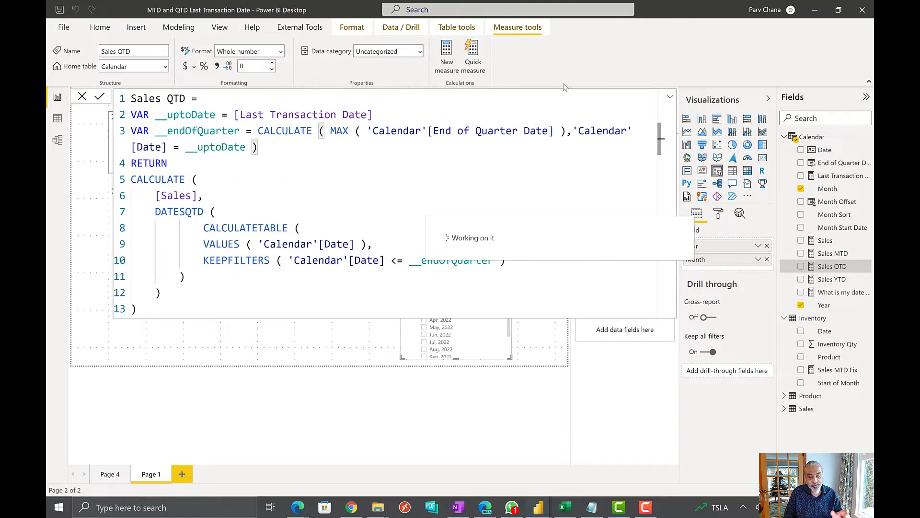
click(670, 96)
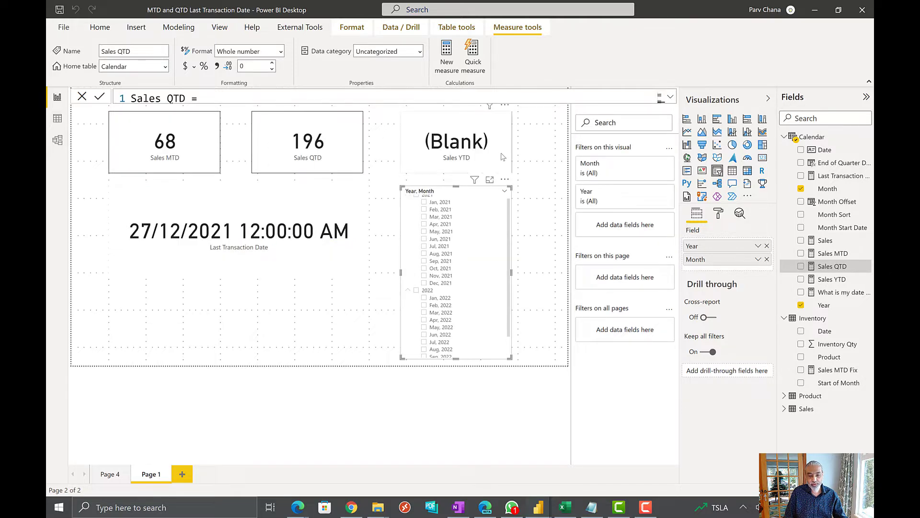
Cut the Last Transaction Date card from the report page
click(313, 153)
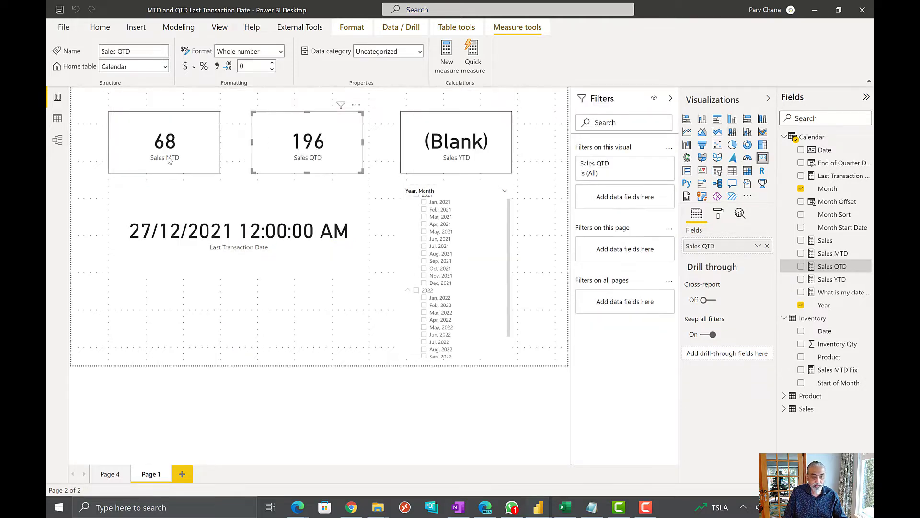
click(144, 158)
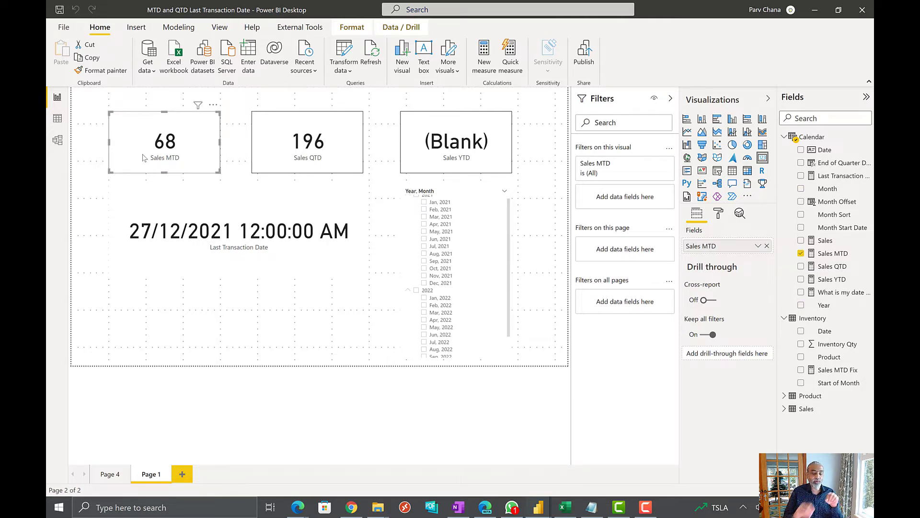
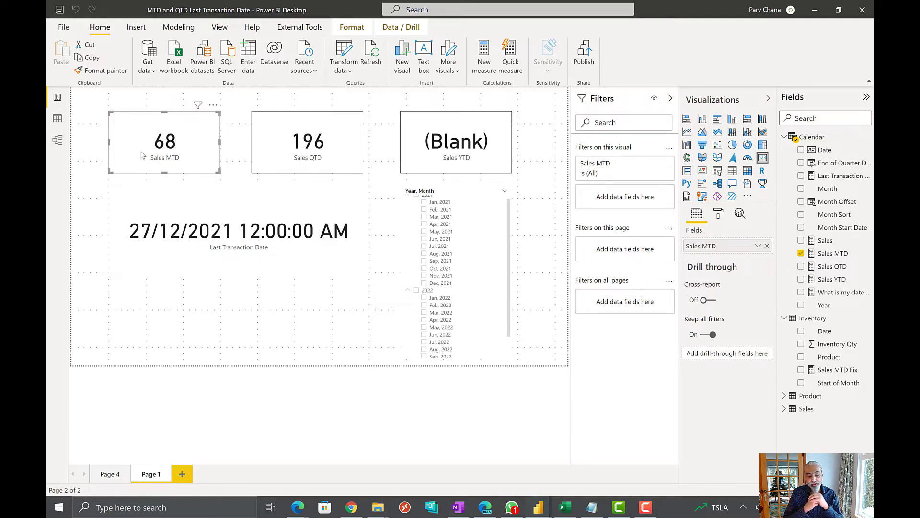
click(229, 253)
key(ctrl+x)
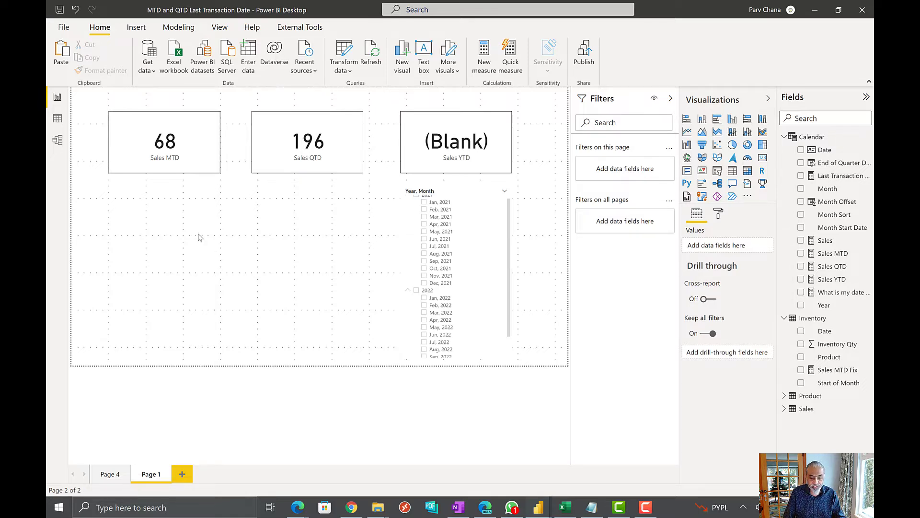
Start a manually entered table named Time Intelligence Selection and name its column Time Intelligence Based On
click(245, 57)
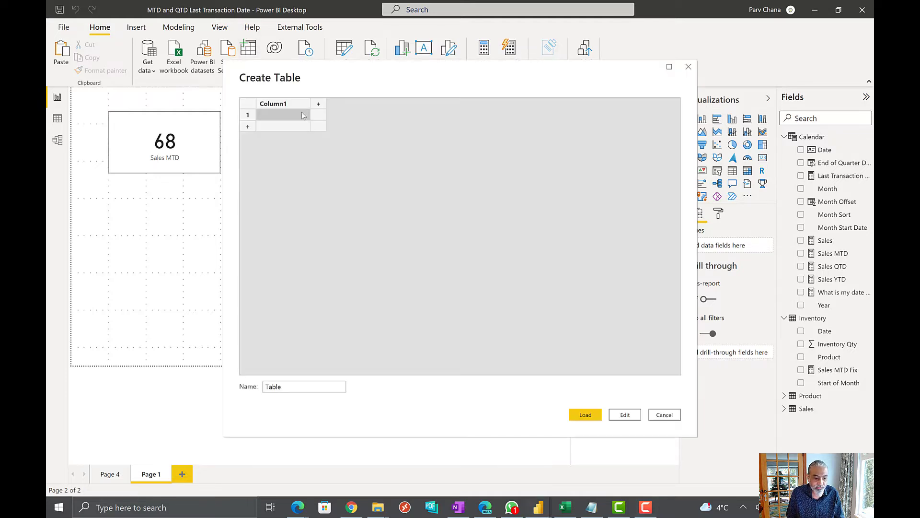
double_click(298, 386)
text(Time Intell)
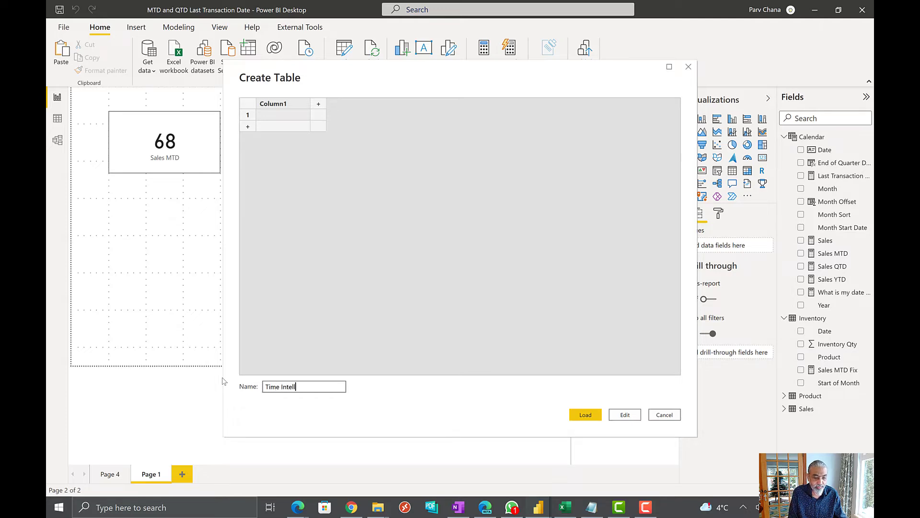
text(igence Selection)
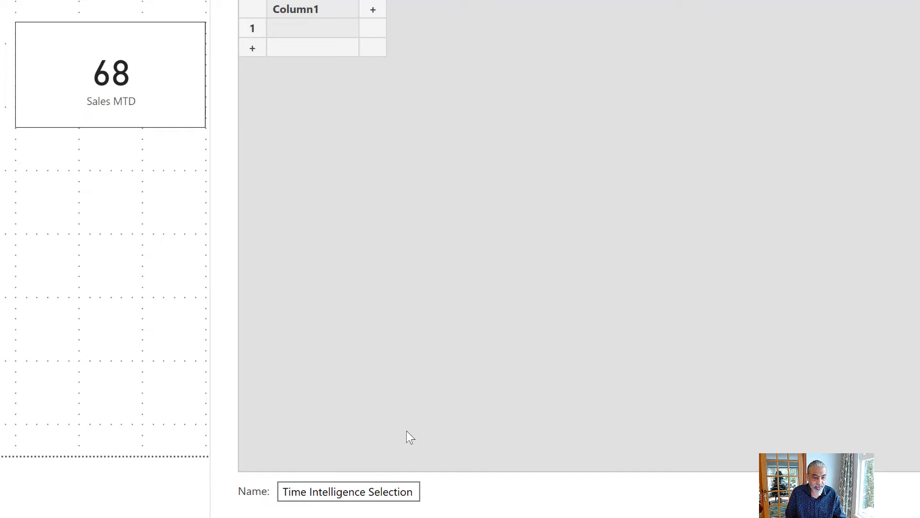
double_click(335, 10)
text(Time )
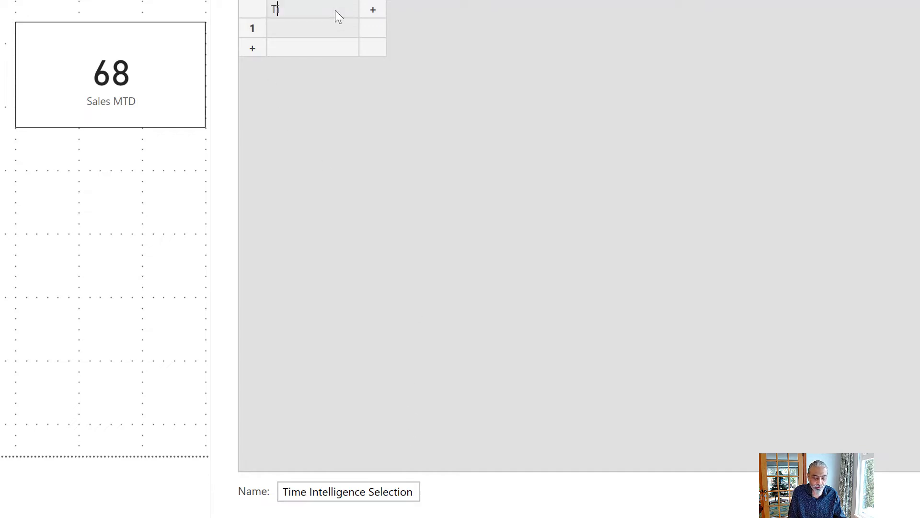
text(Intelligence Based On)
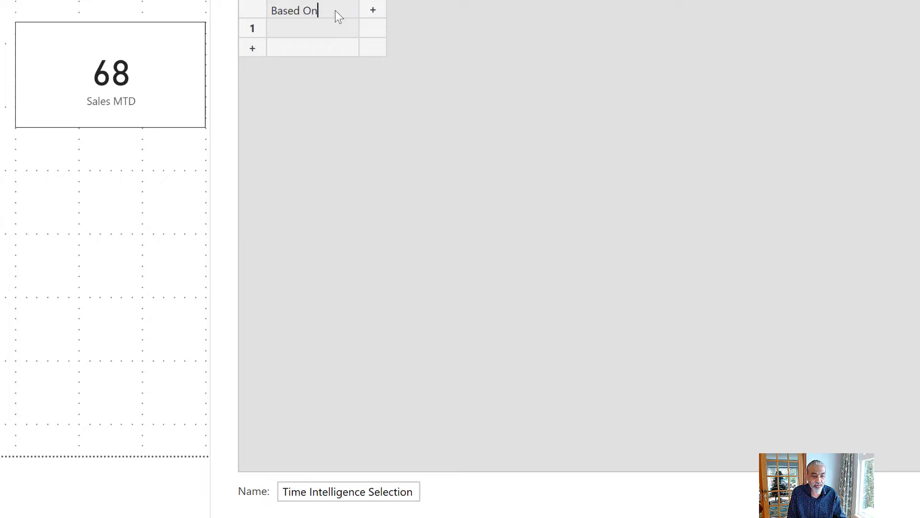
Enter the rows Last Transaction Date and Current Date in the new table and load it into the model
key(Return)
text(Last Transac)
text(tion Date)
key(Return)
text(Current Date)
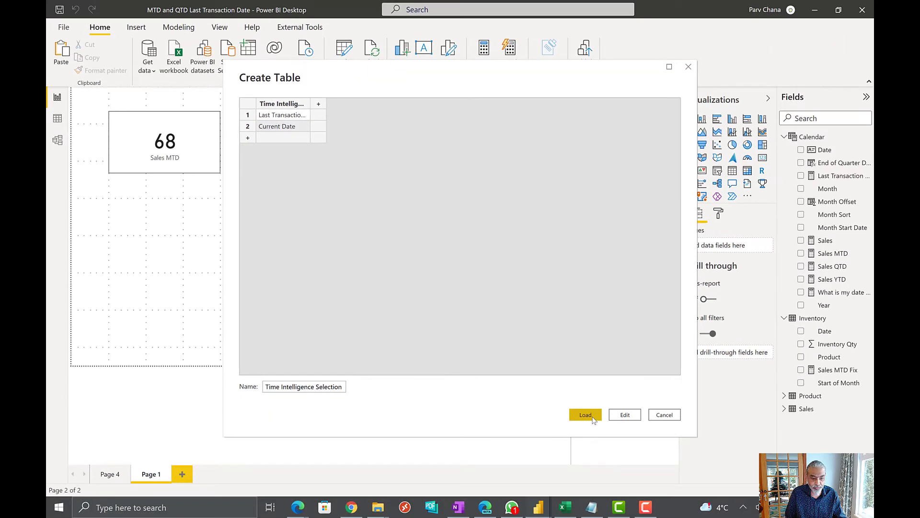
click(585, 415)
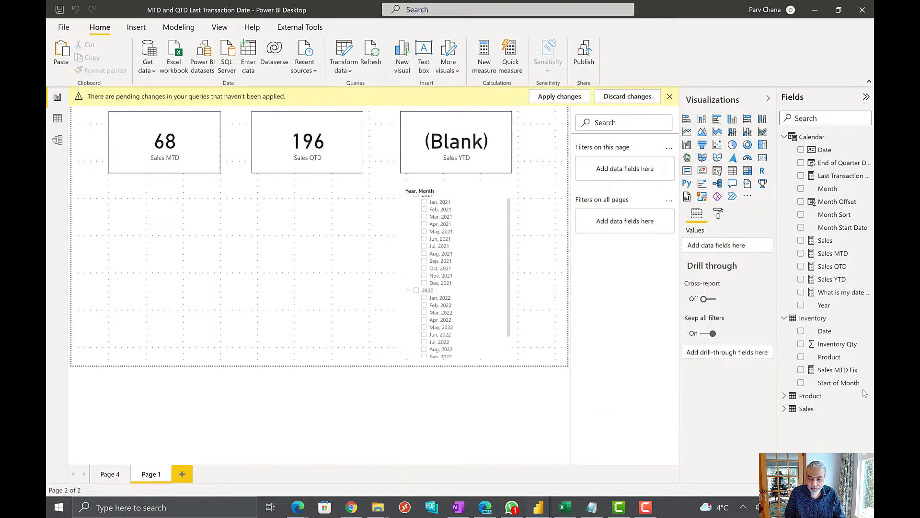
Add a slicer for the Time Intelligence Based On field, shorten it and place it directly under the Sales MTD card
click(786, 423)
drag(838, 434, 205, 234)
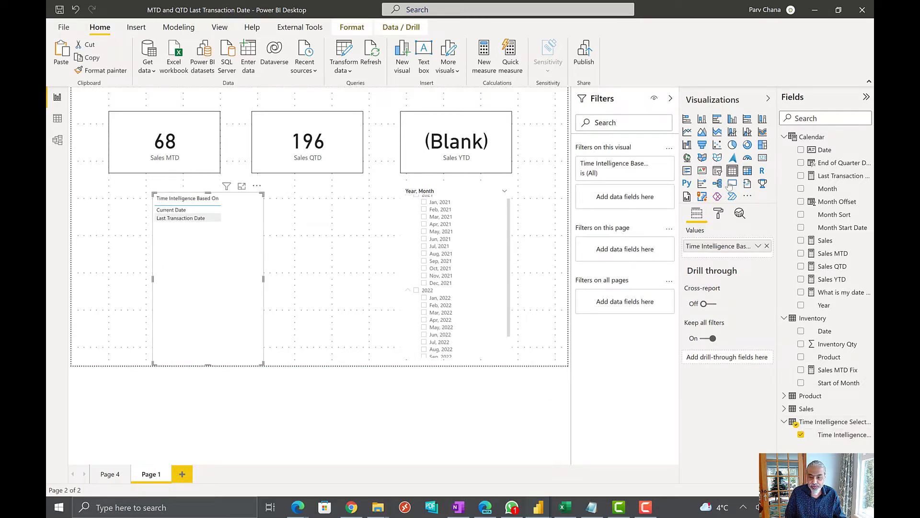
click(717, 170)
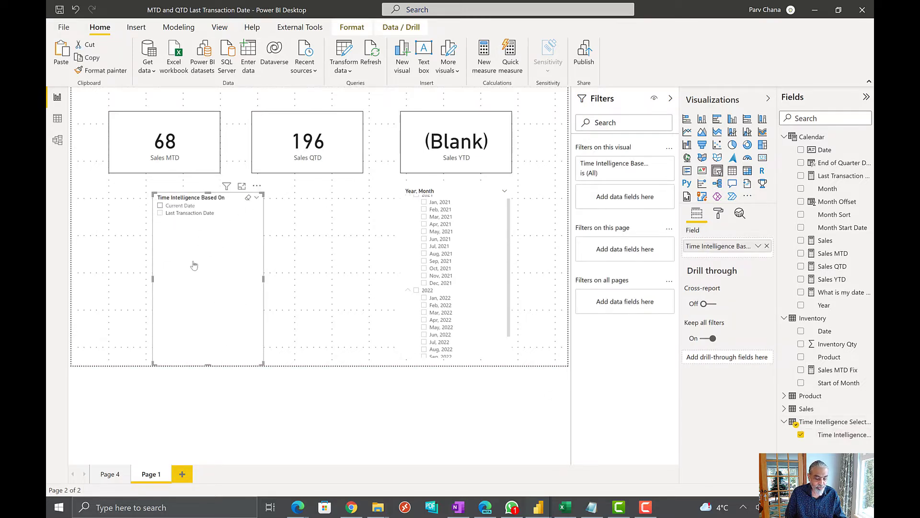
drag(208, 365, 220, 253)
drag(169, 219, 126, 201)
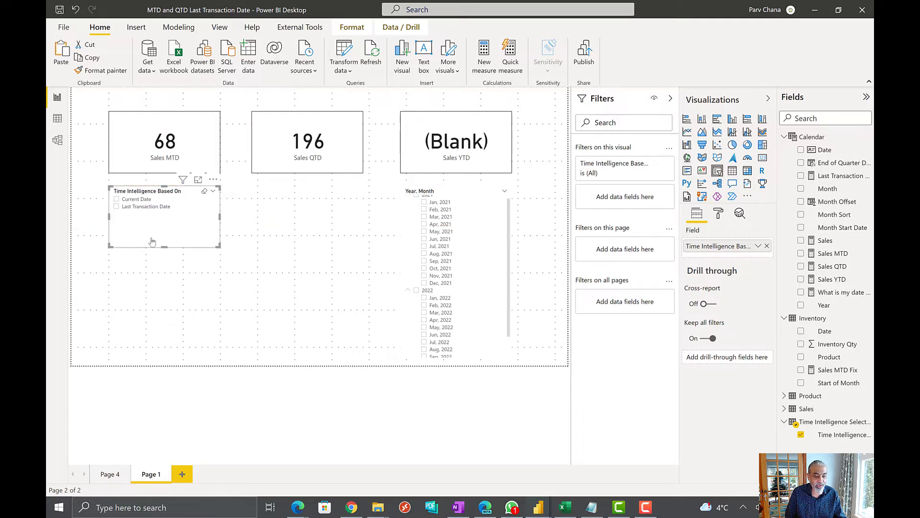
Choose Last Transaction Date in the Time Intelligence Based On slicer and turn on single select for it
click(143, 209)
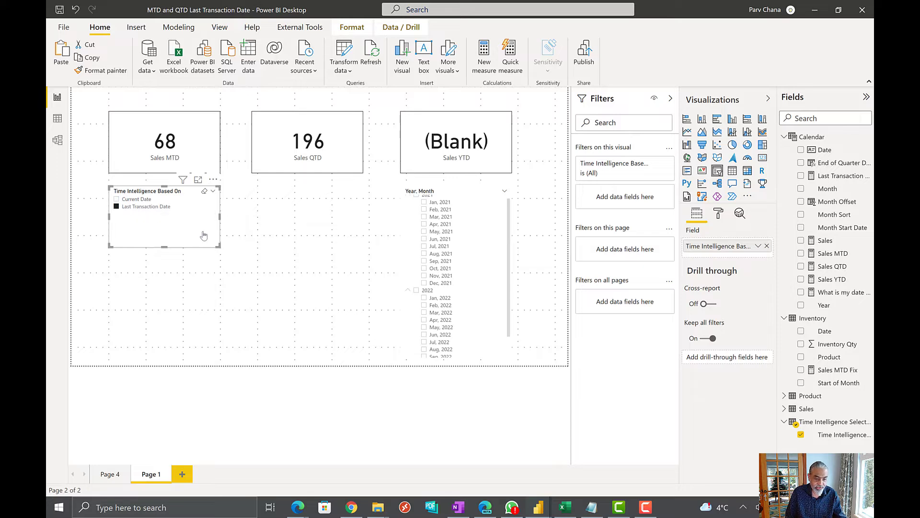
click(718, 213)
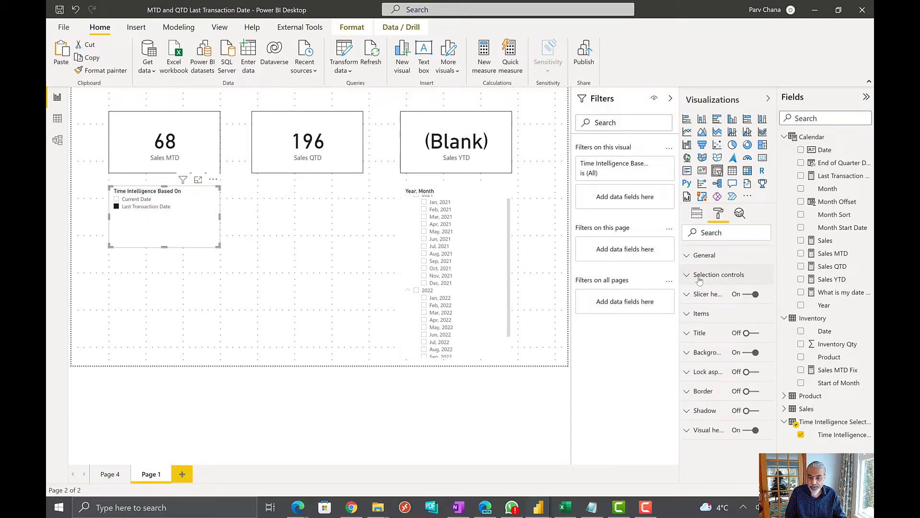
click(700, 277)
click(712, 309)
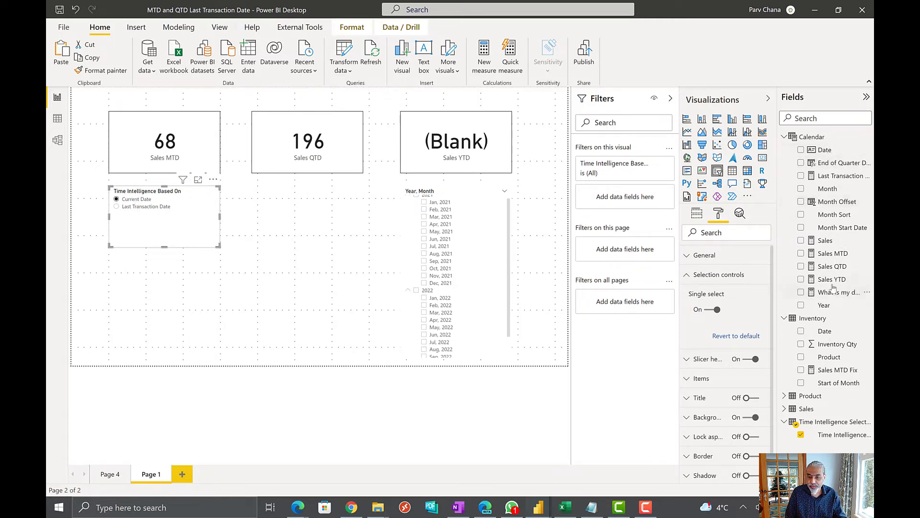
Open the Last Transaction Date measure's formula and declare a variable named __selectedTimeIntelligentValue above the MAX expression
click(839, 175)
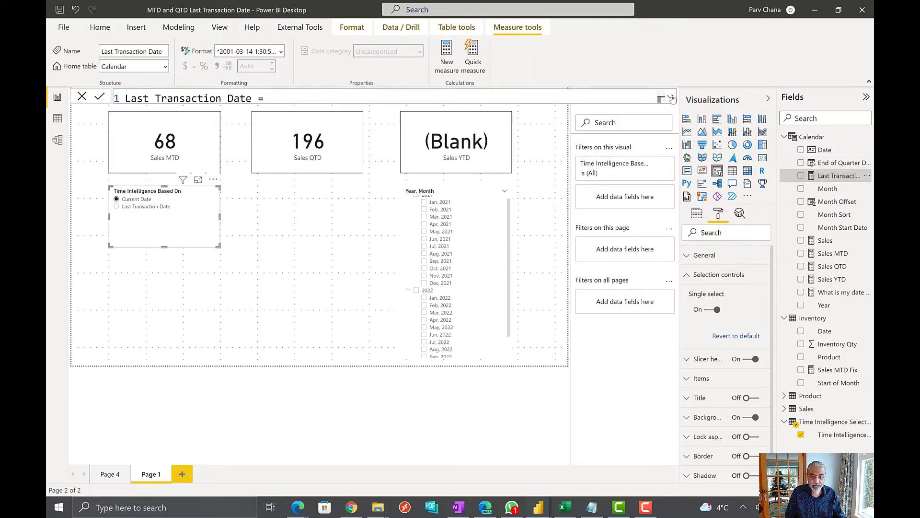
click(671, 98)
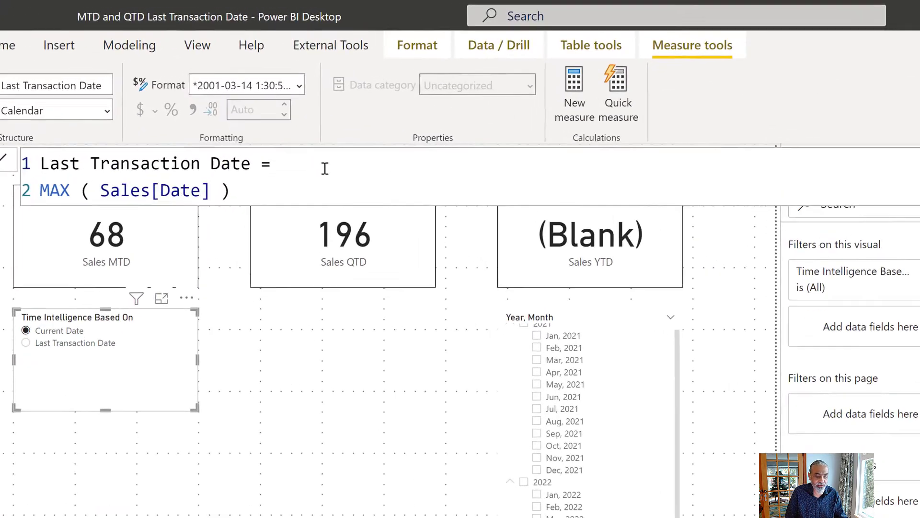
click(324, 166)
key(shift+Return)
text(VAR __se)
text(lectedvalu)
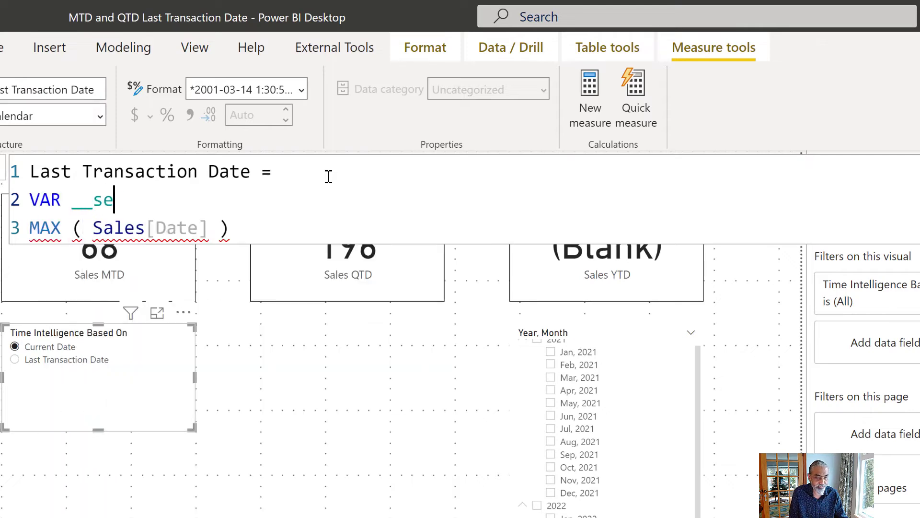
key(BackSpace)
key(BackSpace)
key(BackSpace)
key(BackSpace)
text(Tim)
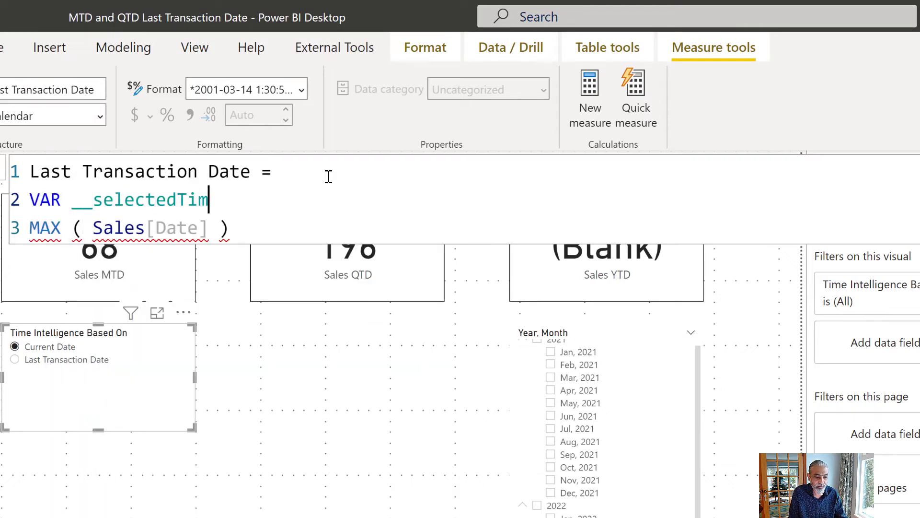
text(eINtelligen)
key(BackSpace)
key(BackSpace)
key(BackSpace)
key(BackSpace)
key(BackSpace)
key(BackSpace)
key(BackSpace)
key(BackSpace)
key(BackSpace)
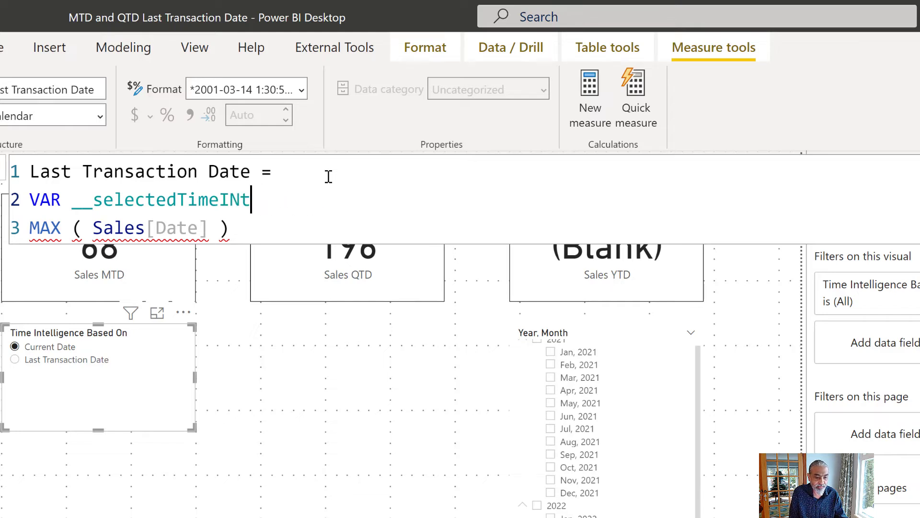
text(ntelligentValye)
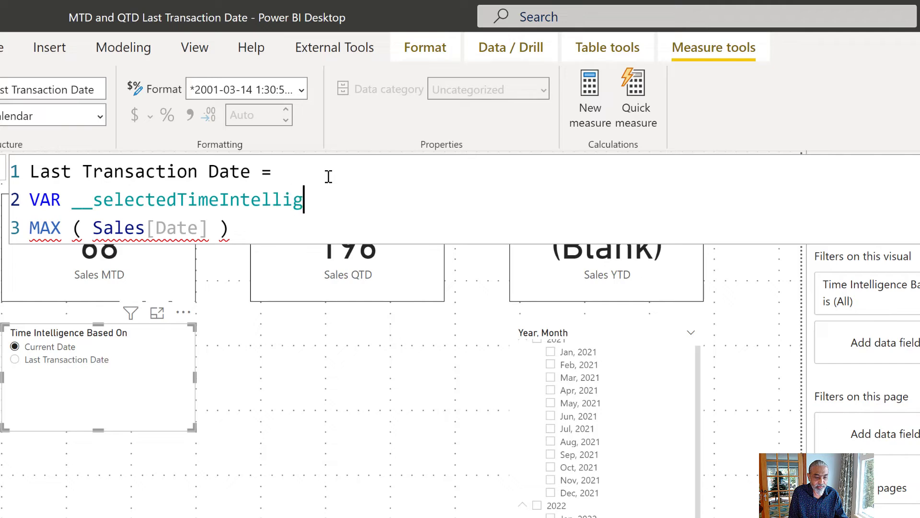
key(BackSpace)
key(BackSpace)
key(BackSpace)
text(ue - SE)
key(BackSpace)
key(BackSpace)
key(BackSpace)
key(BackSpace)
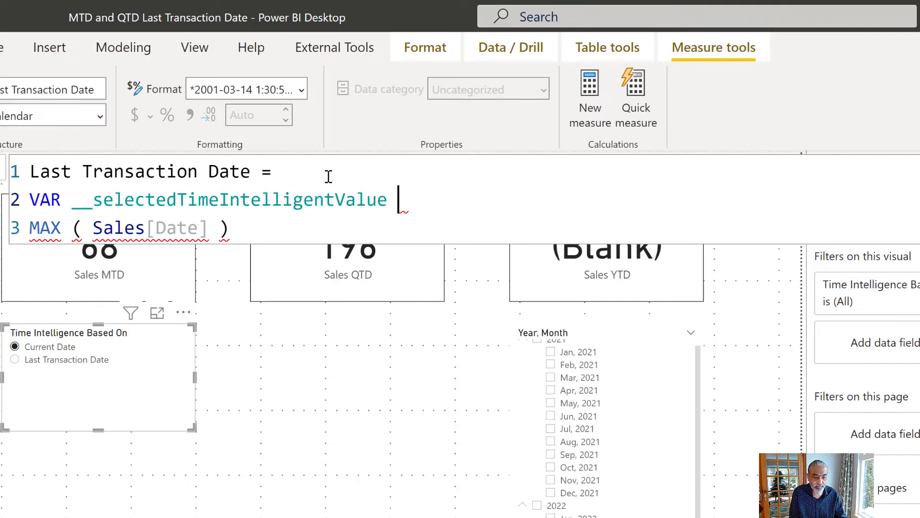
Assign the variable SELECTEDVALUE of 'Time Intelligence Selection'[Time Intelligence Based On], with "Current Date" as the alternate result
text(= SELECTEDVA)
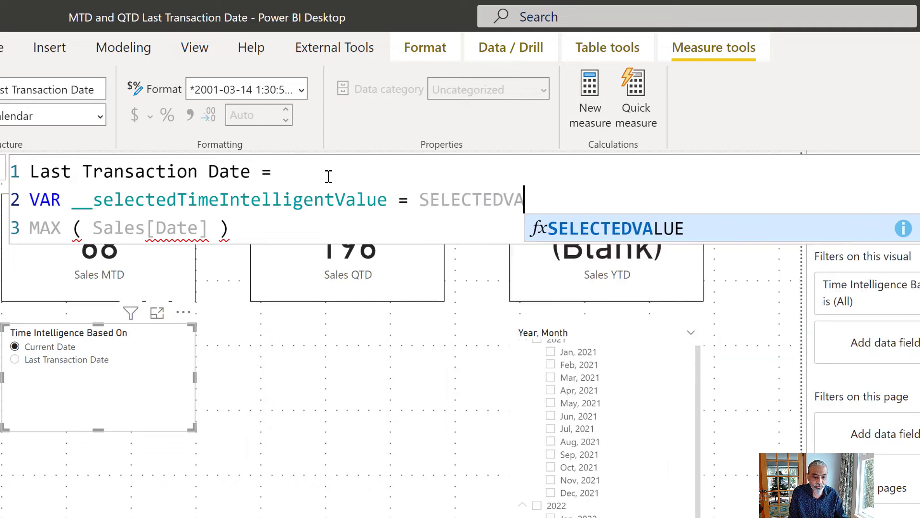
key(BackSpace)
text(ALUE ( )
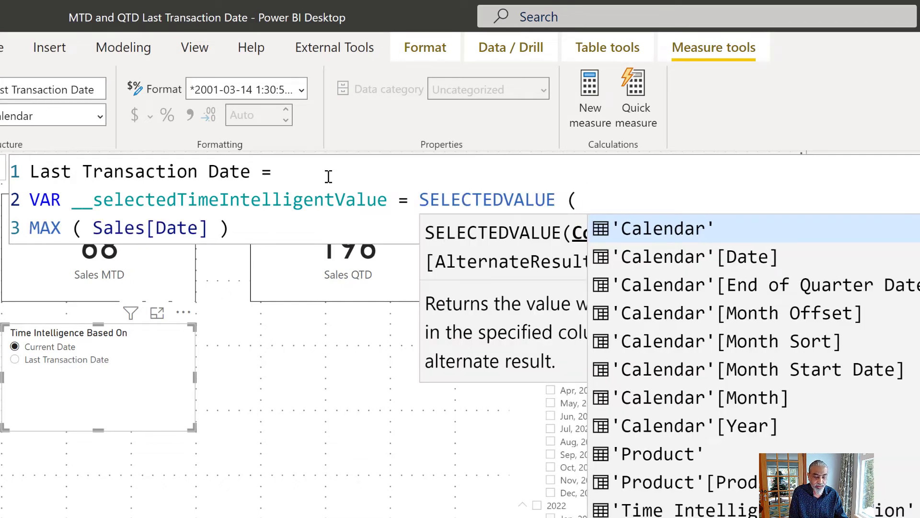
text(Time)
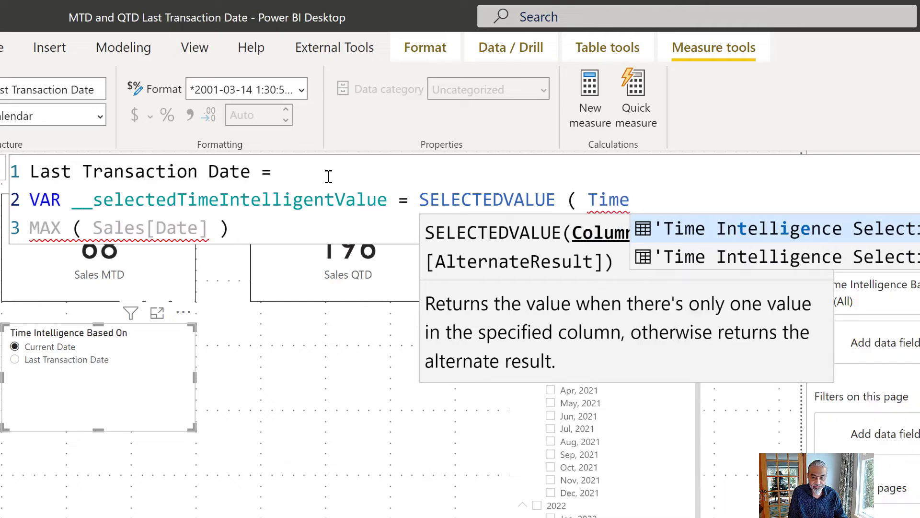
key(Tab)
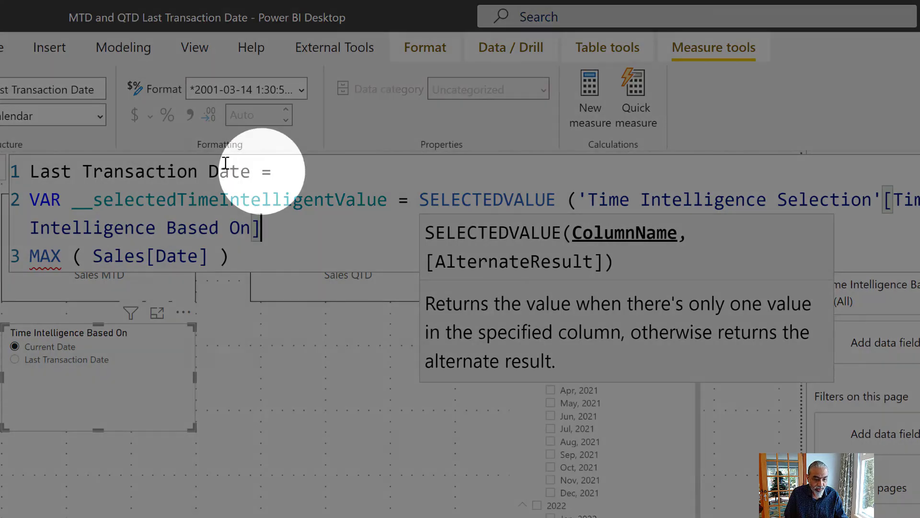
click(268, 185)
ctrl+scroll(287, 221, down, 5)
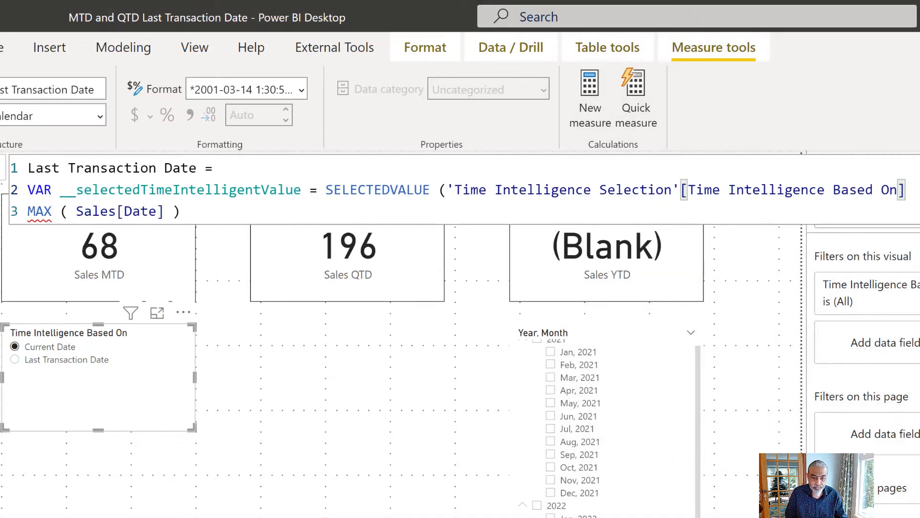
text(,)
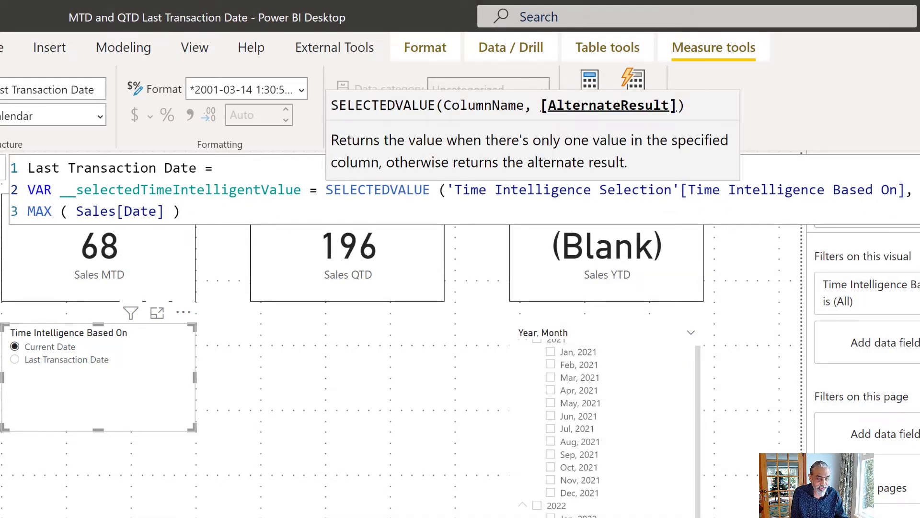
text( "Current Date" ()
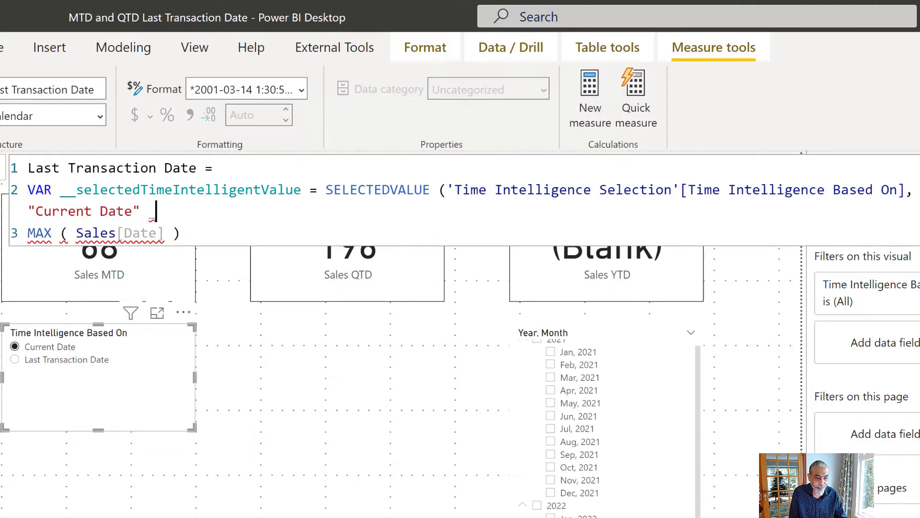
text())
Add RETURN and begin an IF that tests whether __selectedTimeIntelligentValue = "Current Date"
key(Return)
text(RETURN)
key(Down)
key(Home)
key(Return)
key(Return)
key(Up)
text(IF ( __)
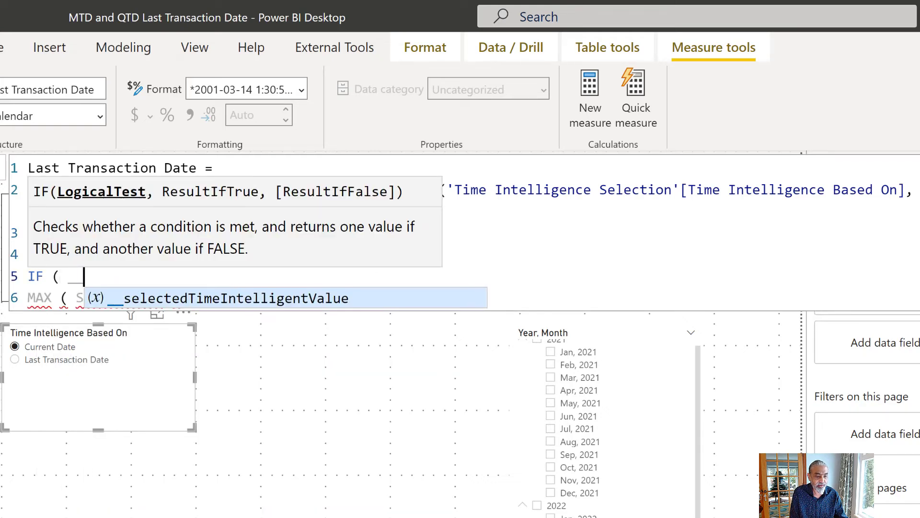
key(Tab)
text(-)
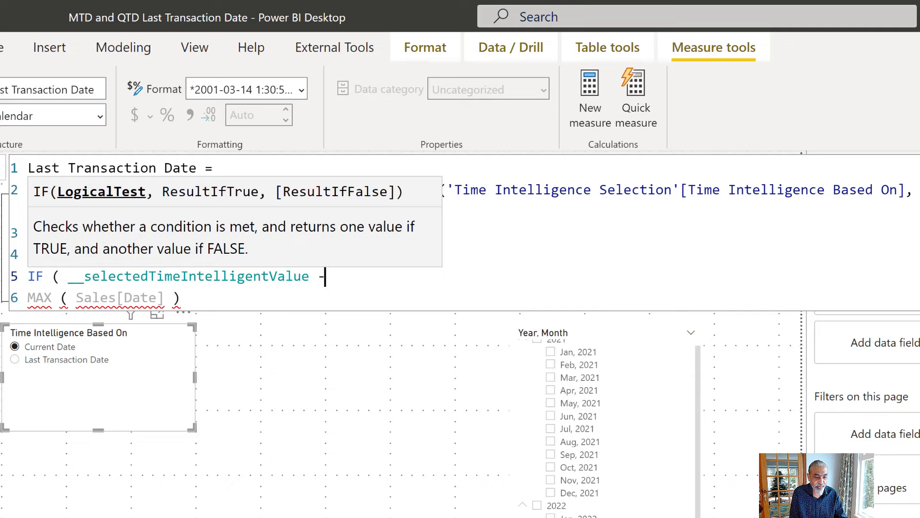
key(BackSpace)
text(= "Current Date")
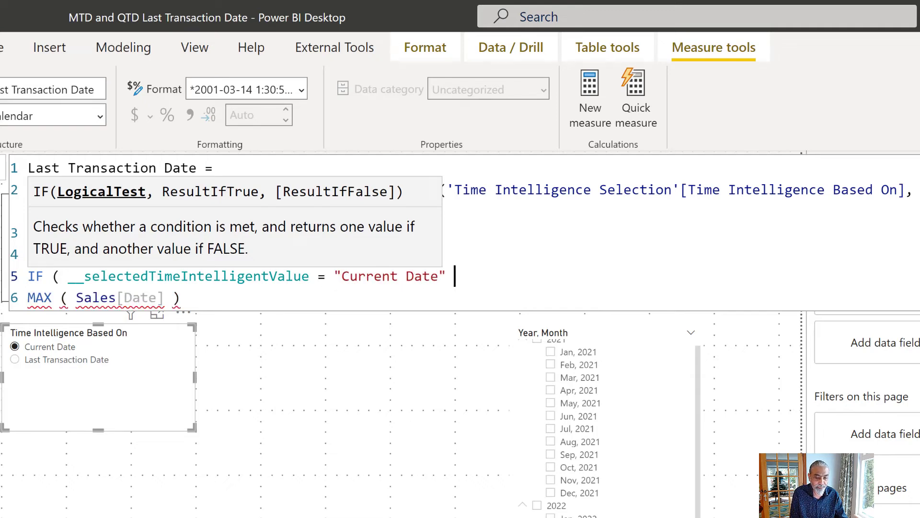
key(BackSpace)
text(,)
Complete the IF with TODAY() as the true result and the indented MAX ( Sales[Date] ) as the false result, and commit the measure
key(Return)
key(Tab)
text(TO)
key(Tab)
text((),)
key(Down)
key(Home)
key(Tab)
key(Right)
key(Right)
key(Right)
key(ctrl+Right)
key(ctrl+Right)
key(ctrl+Right)
key(ctrl+Right)
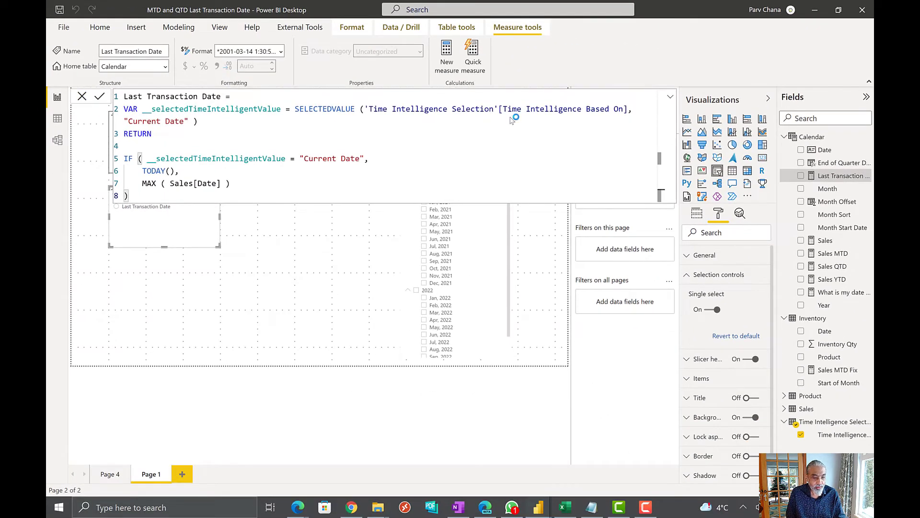
click(166, 239)
click(240, 297)
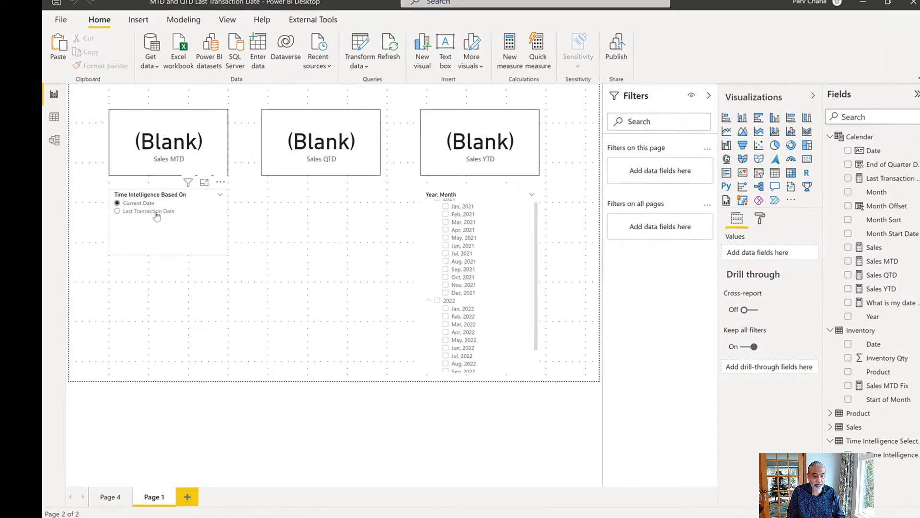
Test the sales cards by switching the Time Intelligence Based On slicer to Last Transaction Date, Current Date and back to Last Transaction Date
click(153, 209)
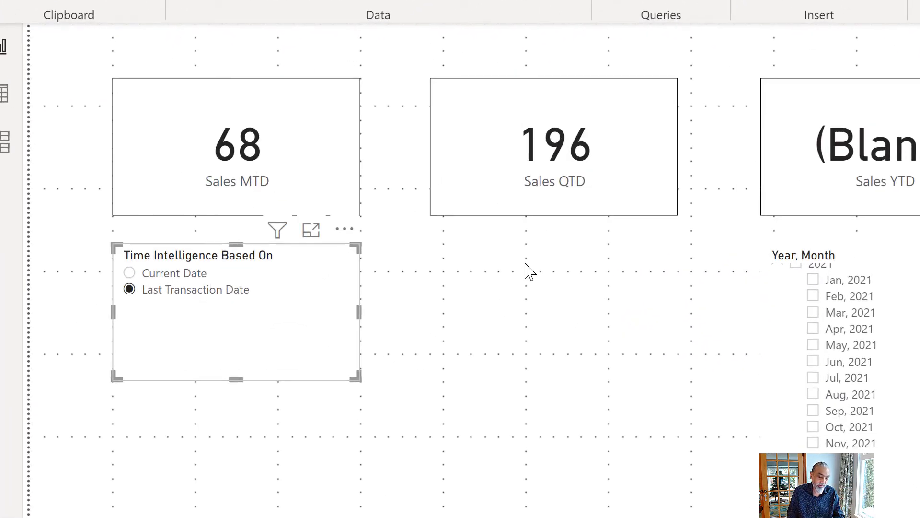
click(163, 273)
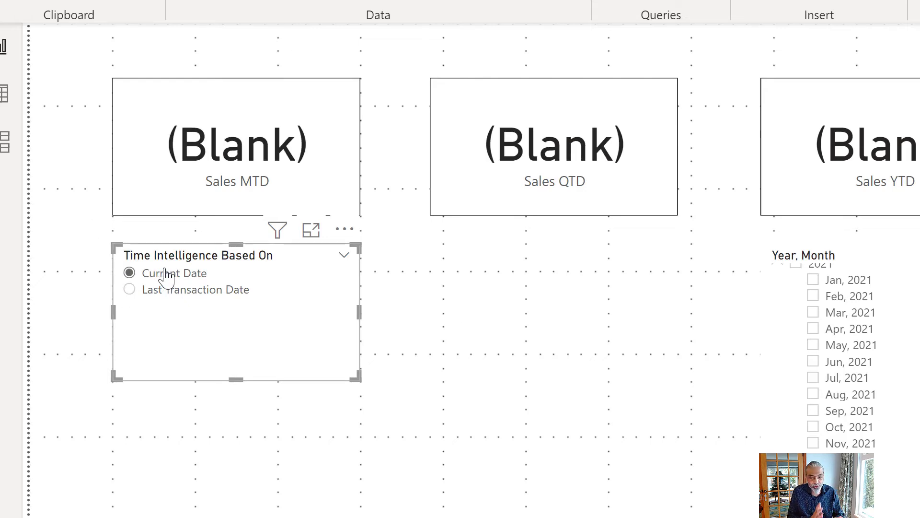
click(159, 289)
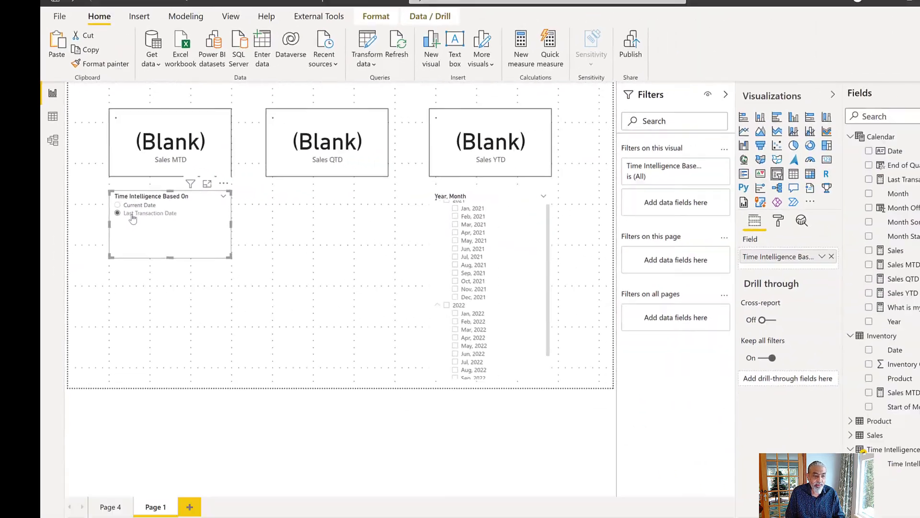